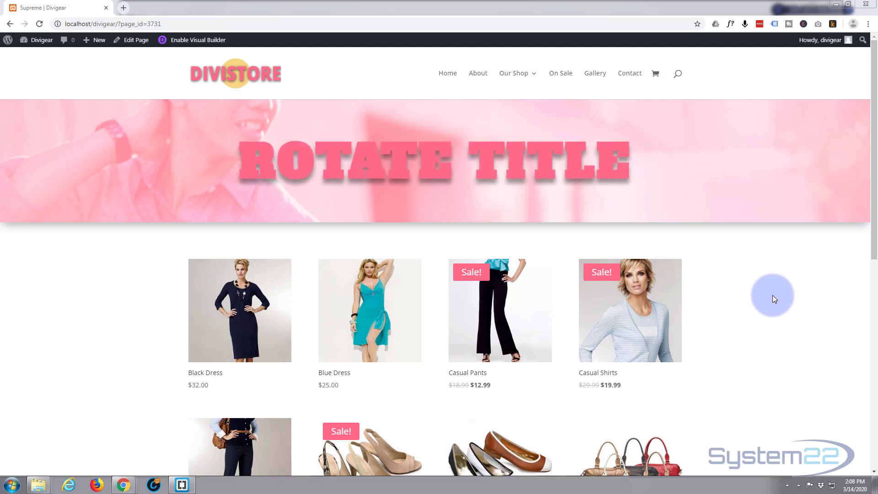
In the visual builder, add a regular section with a one-column row below the pink banner and delete the banner section
left_click(185, 40)
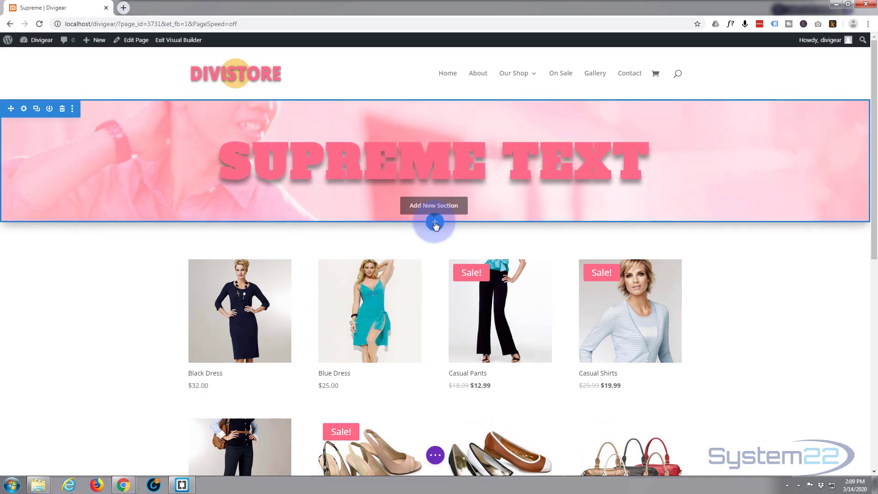
left_click(436, 223)
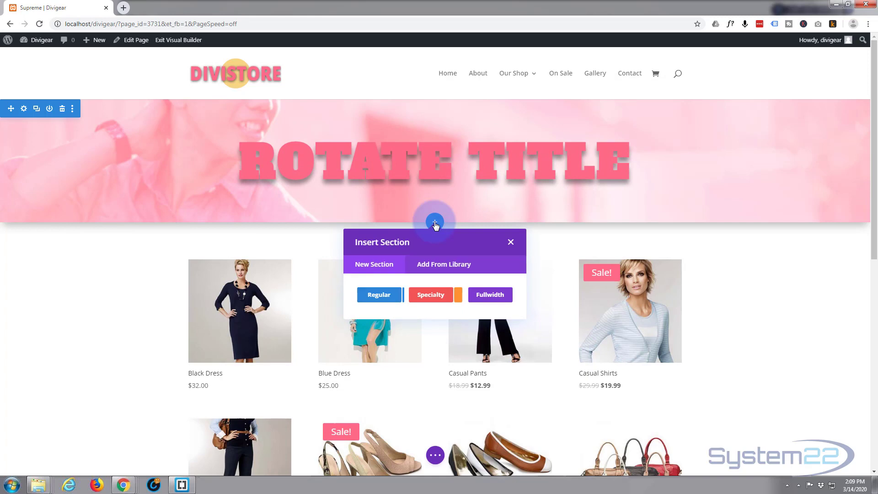
left_click(379, 294)
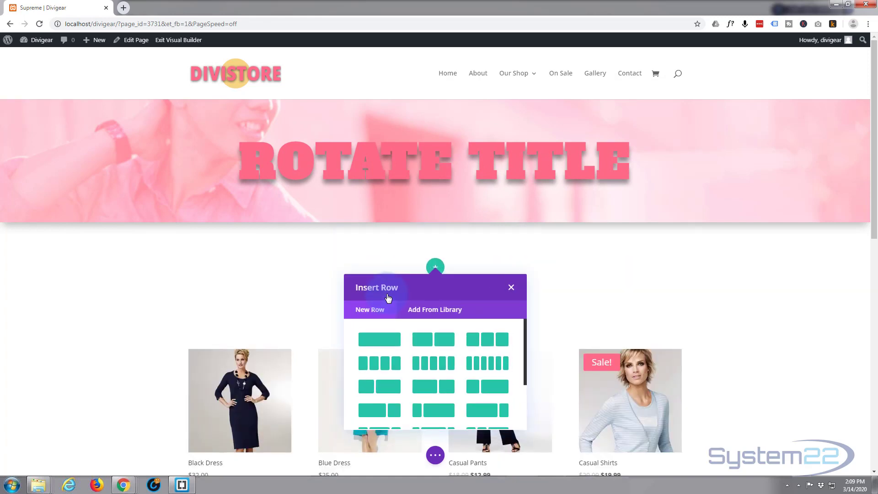
left_click(382, 342)
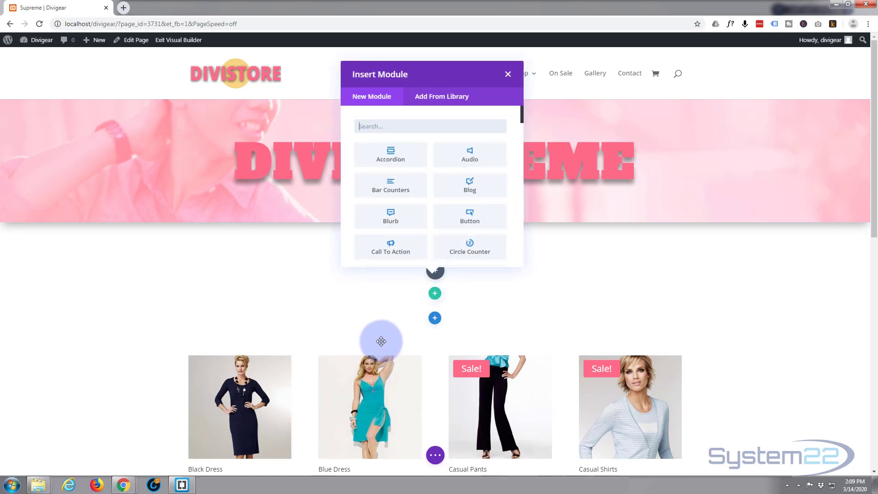
left_click(508, 74)
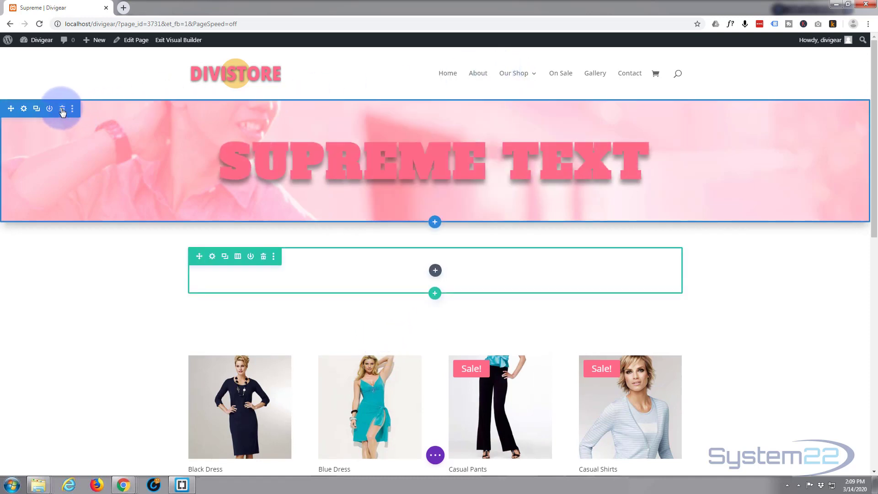
left_click(62, 110)
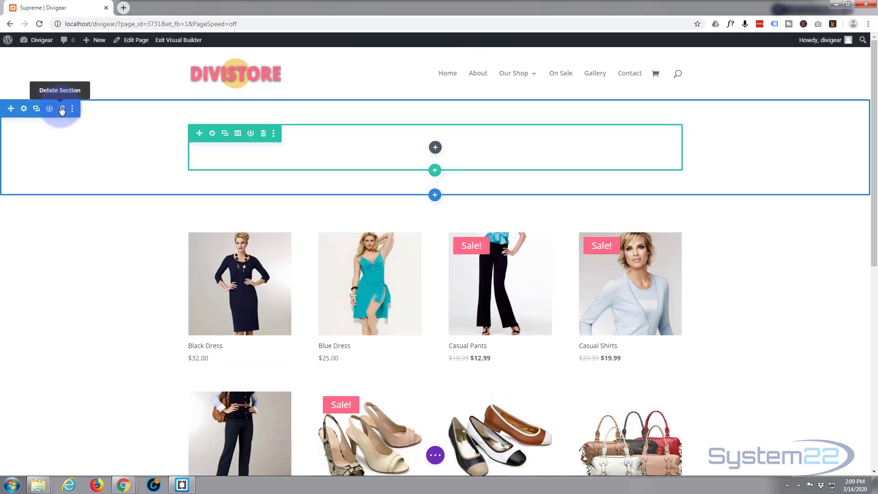
Insert a Supreme Text Rotator module into the empty row
left_click(434, 150)
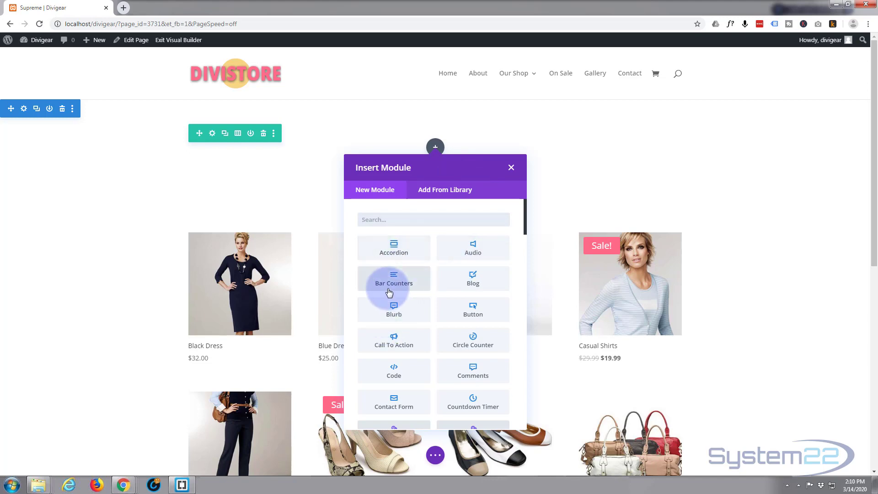
scroll(389, 291, "down", 3)
scroll(389, 292, "down", 8)
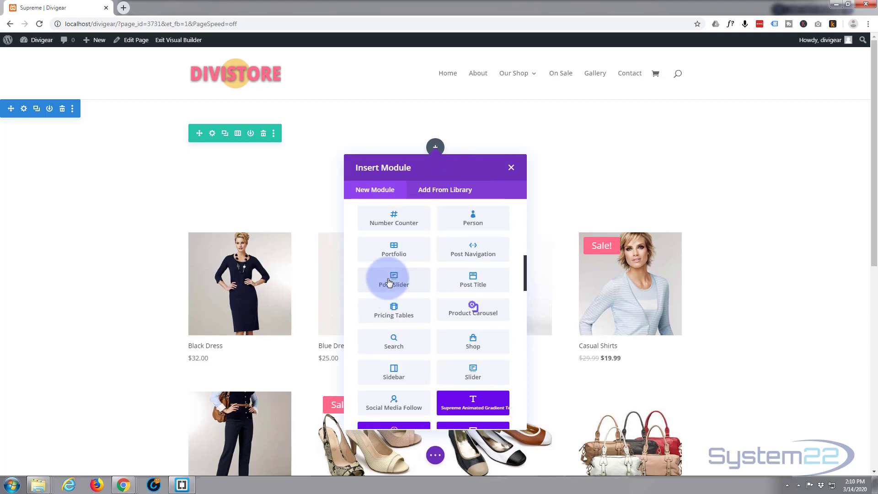
scroll(389, 280, "down", 6)
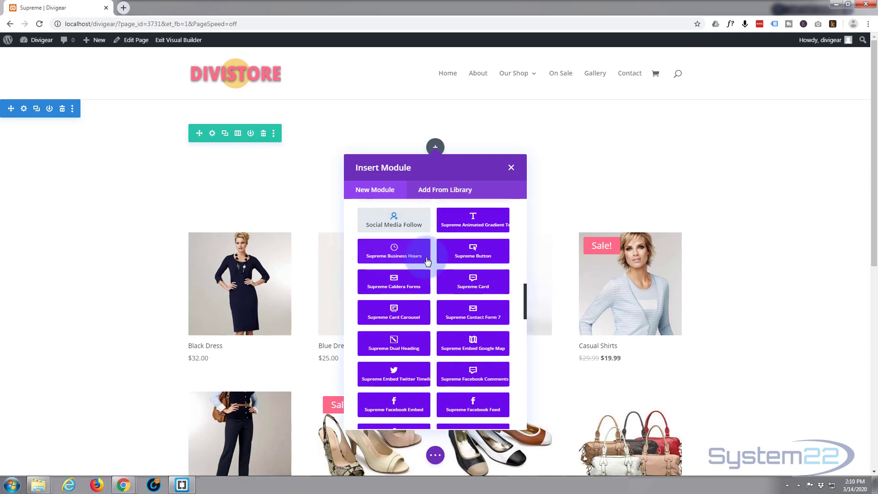
scroll(417, 317, "down", 6)
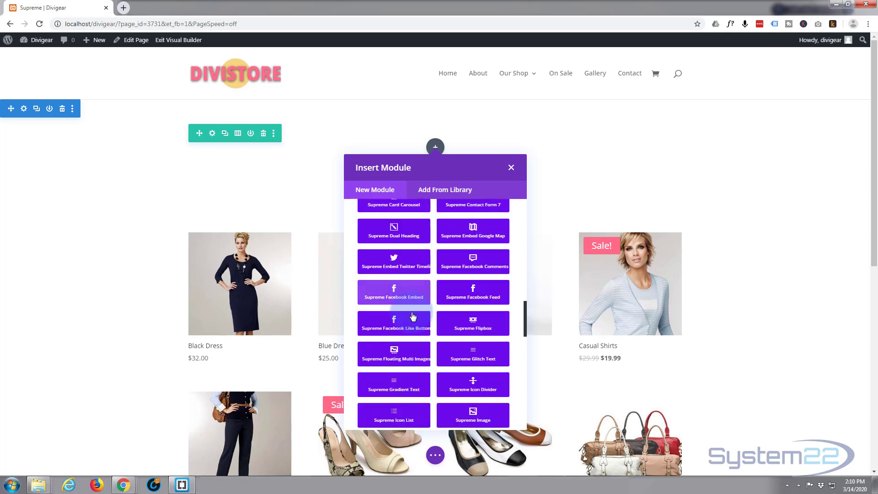
scroll(407, 315, "down", 9)
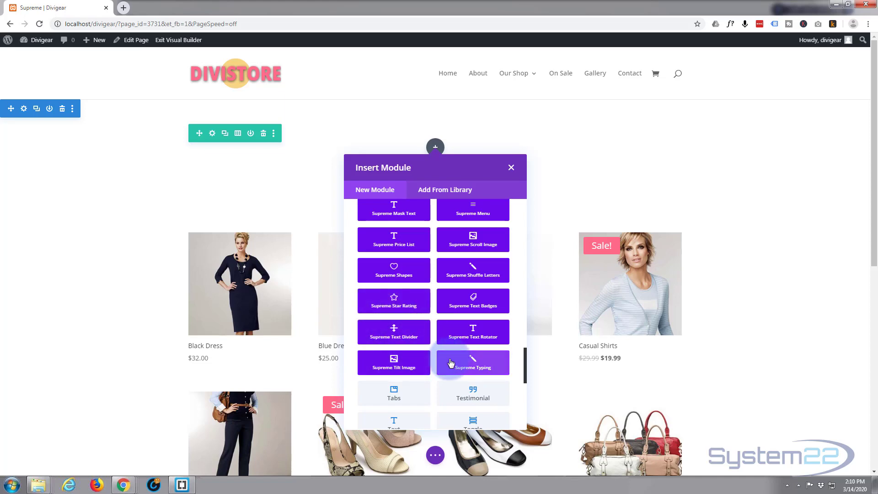
left_click(484, 339)
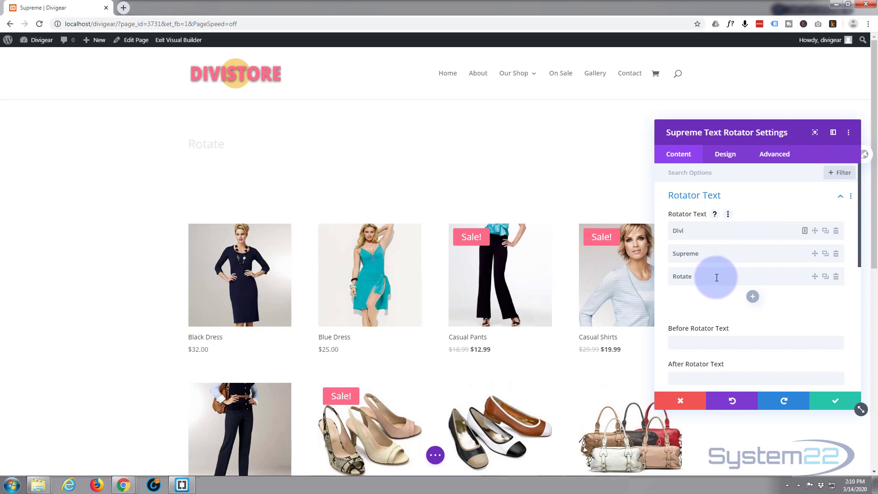
Set the three rotator text entries to "Divi Supreme", "Supreme Text" and "Rotate Title"
left_click(687, 231)
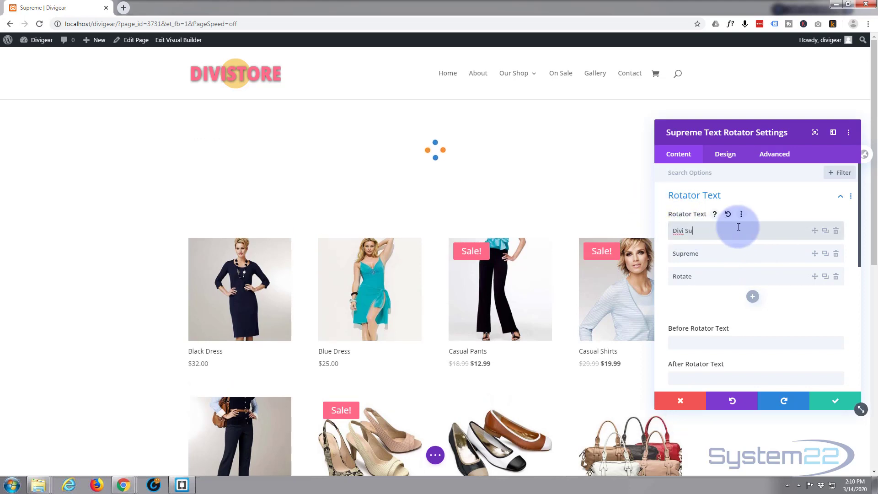
type("Supreme")
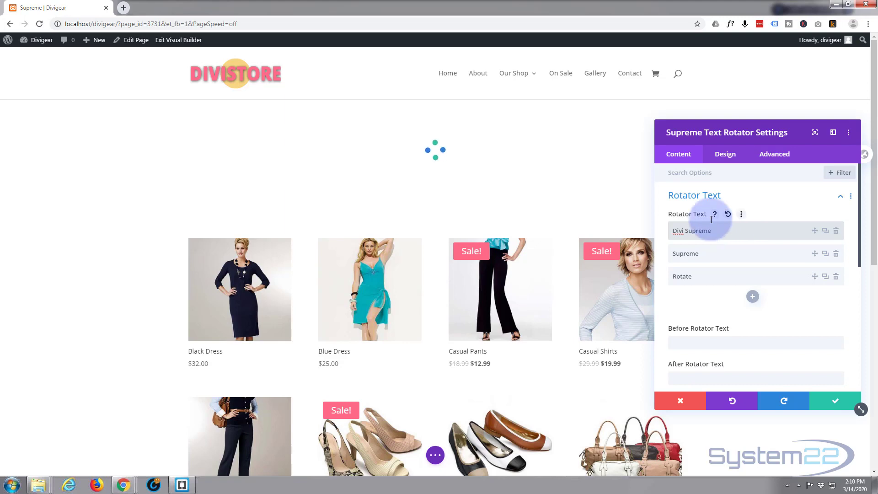
left_click(716, 251)
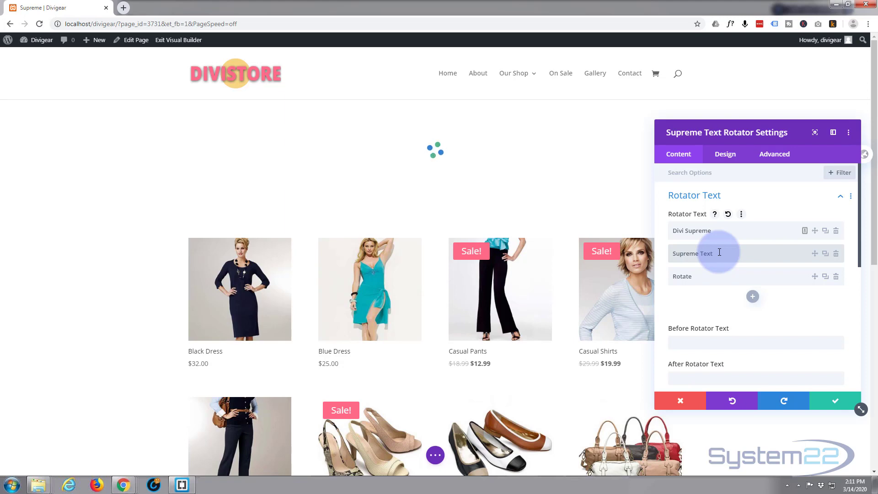
left_click(711, 275)
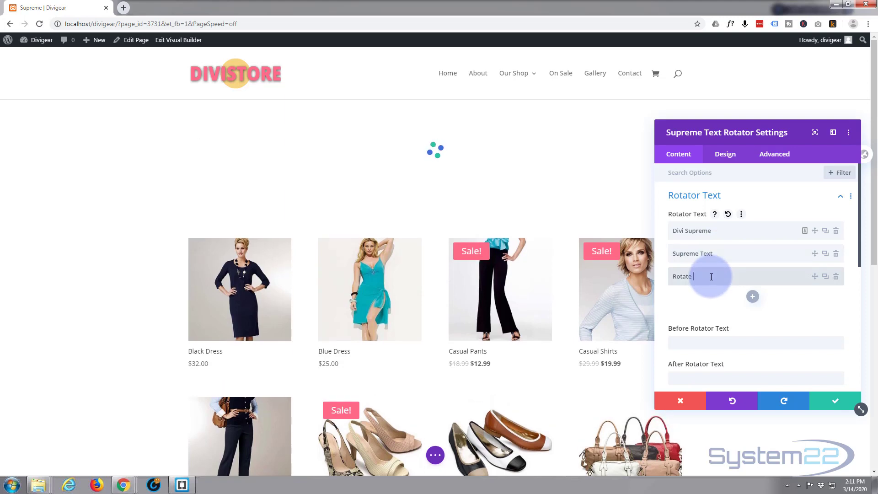
type("Title")
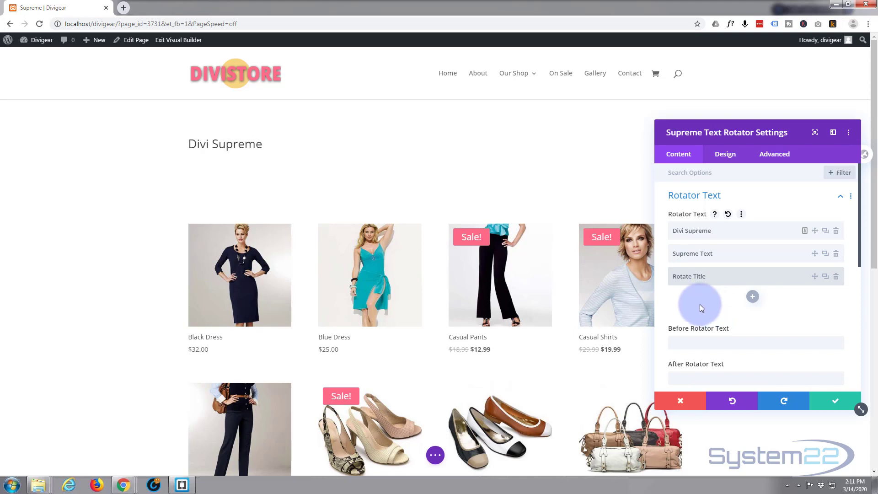
Set the text rotator's main font to Alfa Slab One
left_click_drag(759, 141, 701, 198)
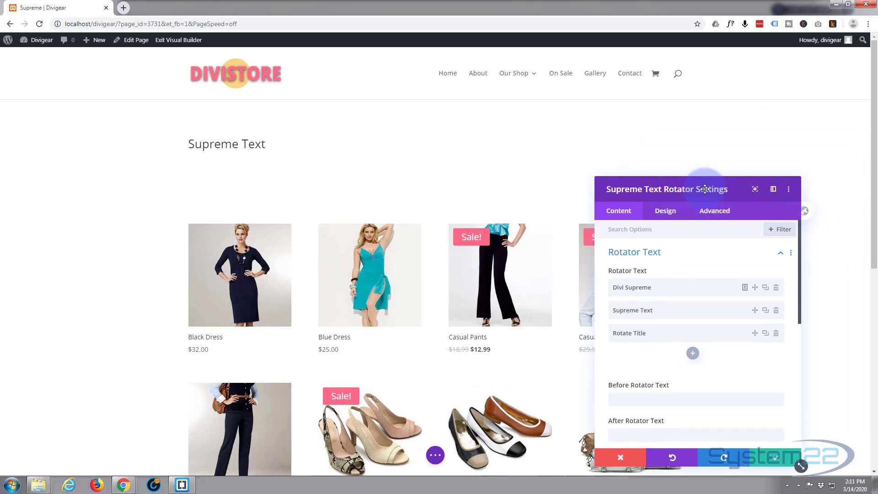
left_click(667, 211)
left_click(683, 280)
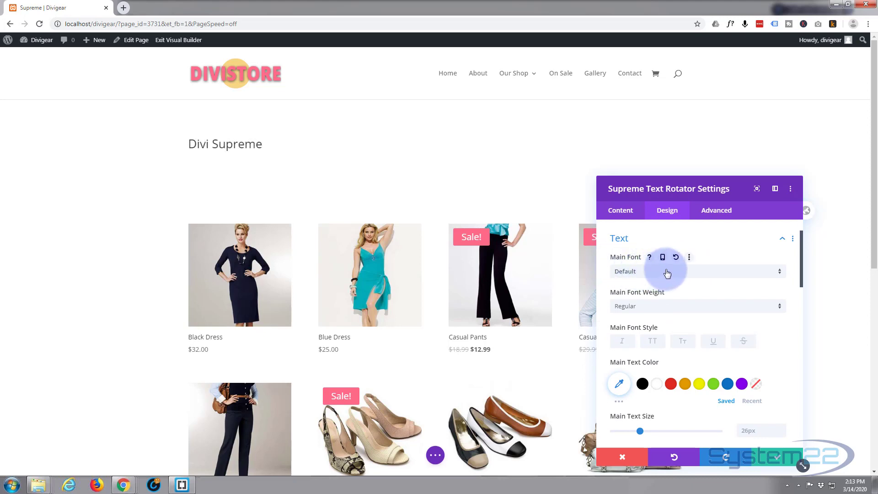
left_click(668, 273)
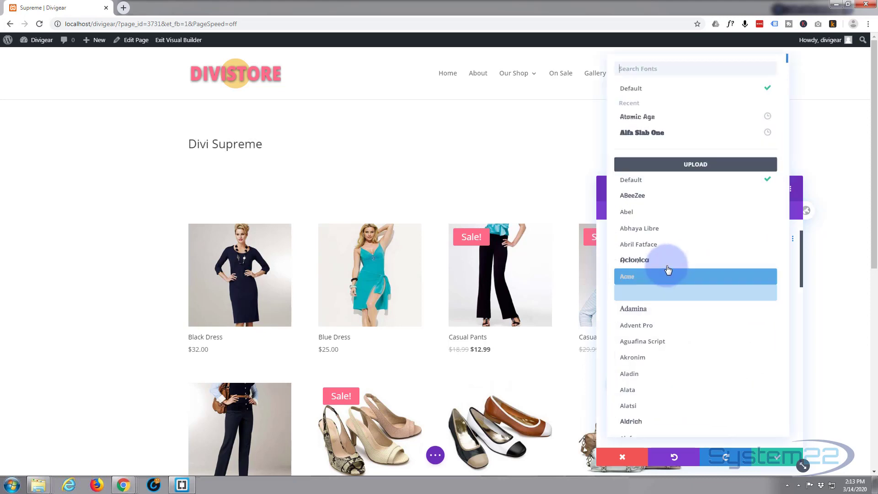
scroll(669, 265, "down", 3)
scroll(669, 266, "down", 15)
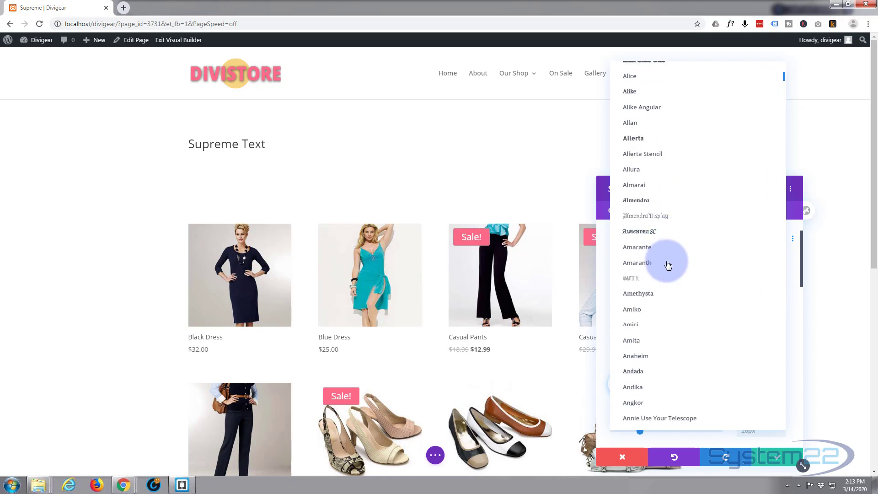
scroll(669, 265, "up", 10)
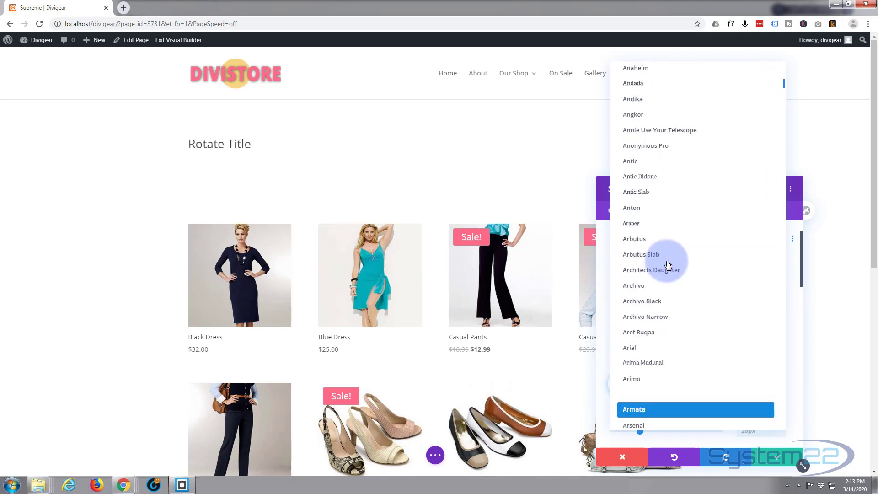
scroll(668, 265, "up", 10)
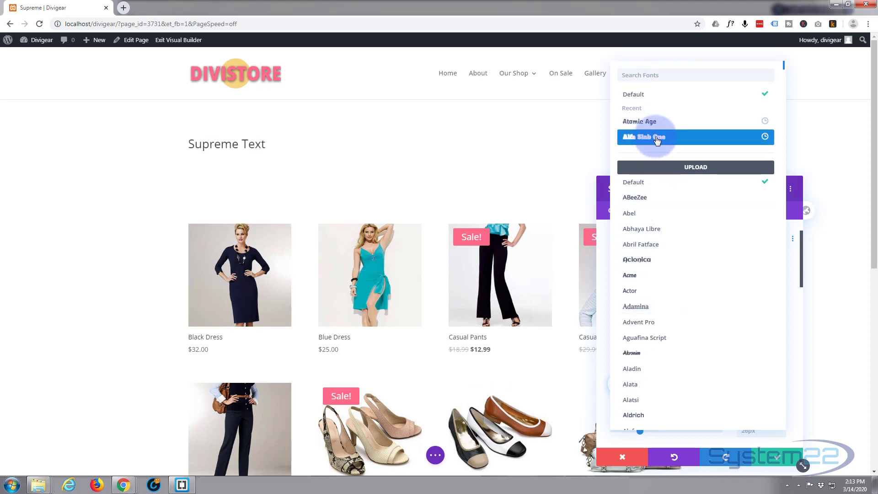
left_click(657, 140)
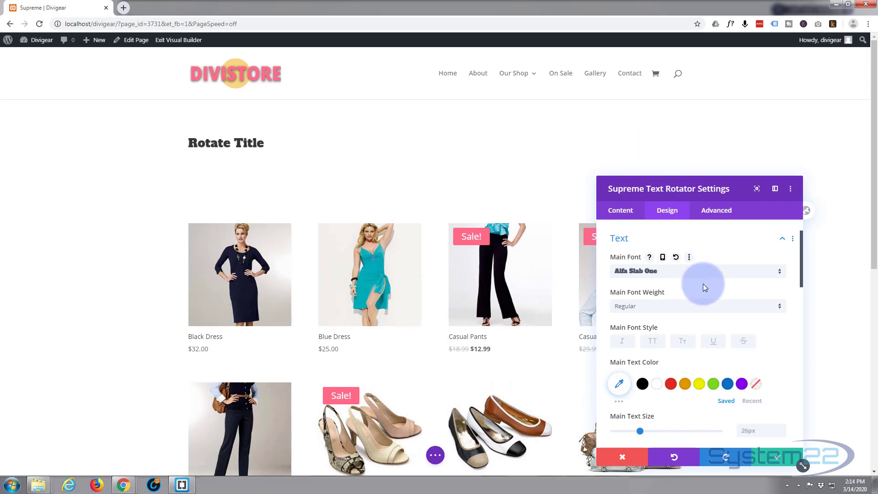
Make the rotator's main text bold and uppercase
left_click(673, 307)
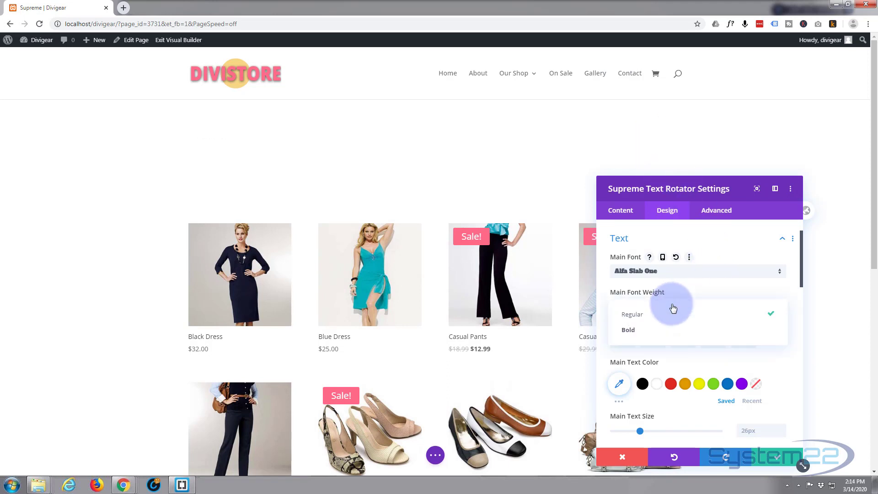
left_click(645, 334)
left_click(653, 343)
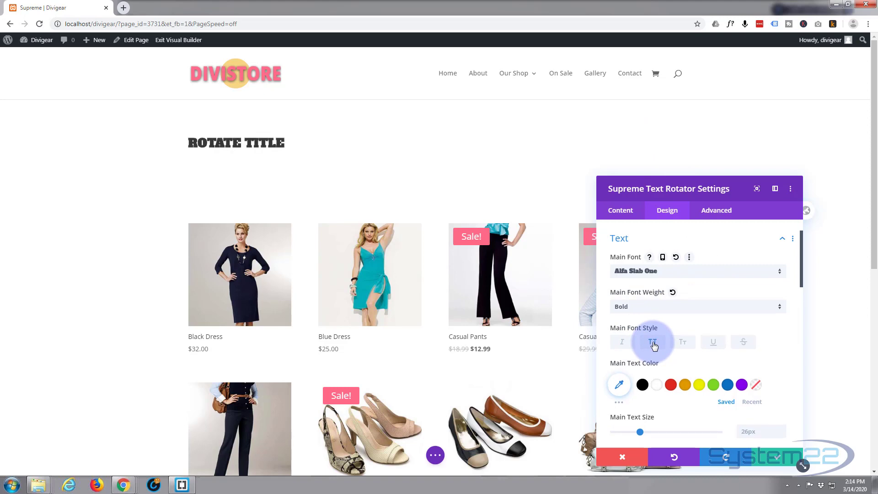
Set the main text size to 88px and show its separate desktop, tablet and phone size options
scroll(671, 316, "down", 2)
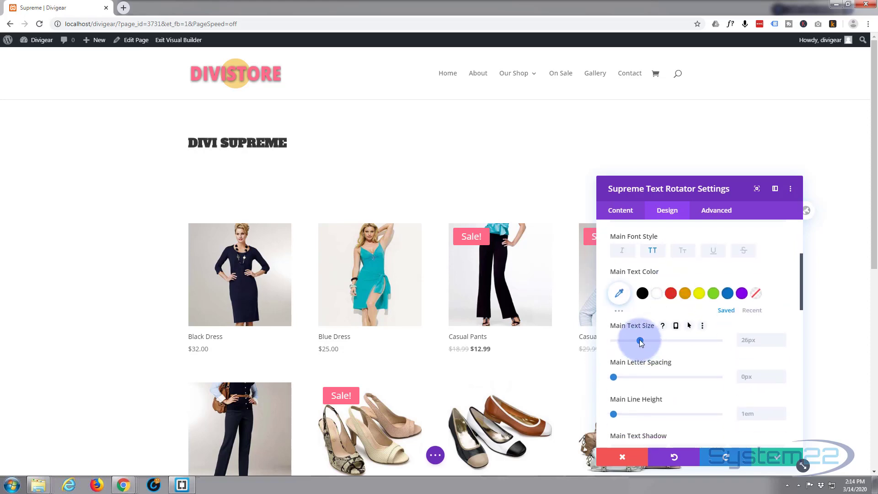
left_click_drag(642, 340, 707, 340)
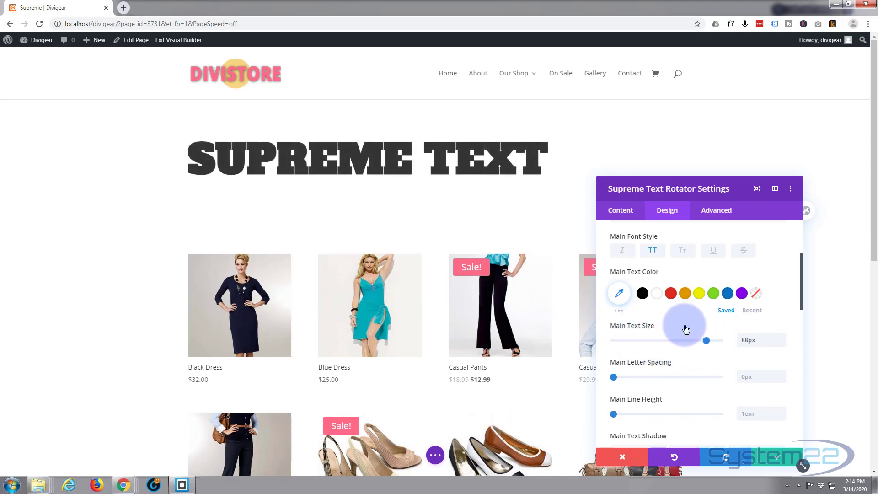
mouse_move(662, 328)
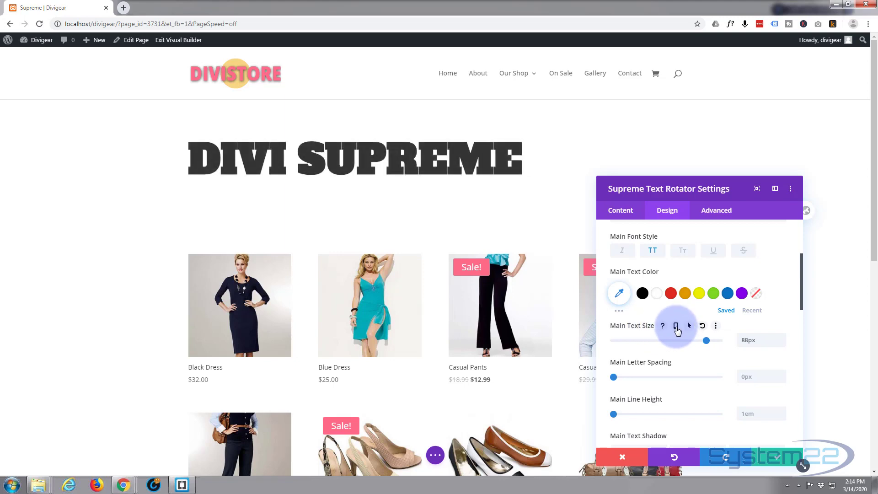
left_click(677, 327)
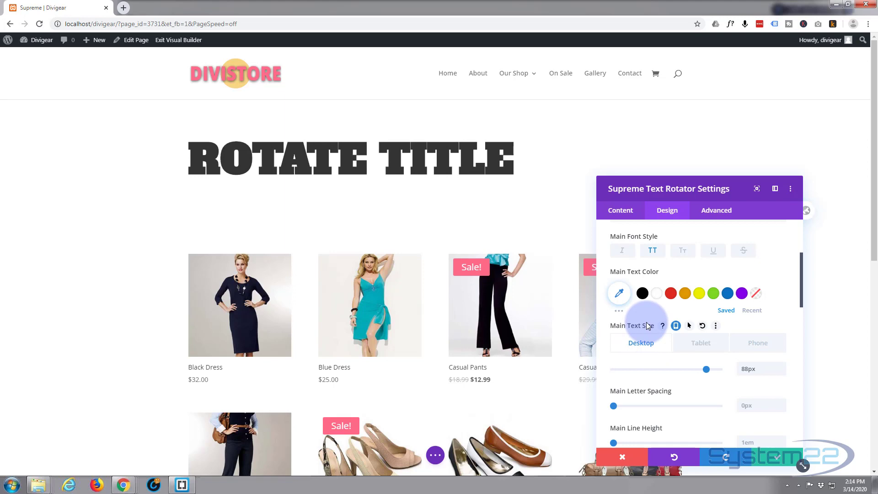
Center the rotator text and apply the main text shadow preset with 0em horizontal length, 0.1em vertical length and 0.1em blur
scroll(648, 326, "down", 3)
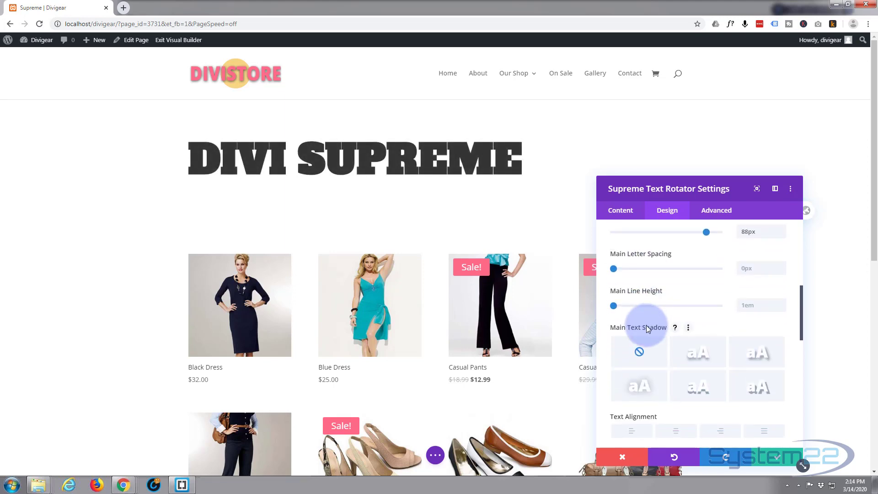
scroll(646, 325, "down", 2)
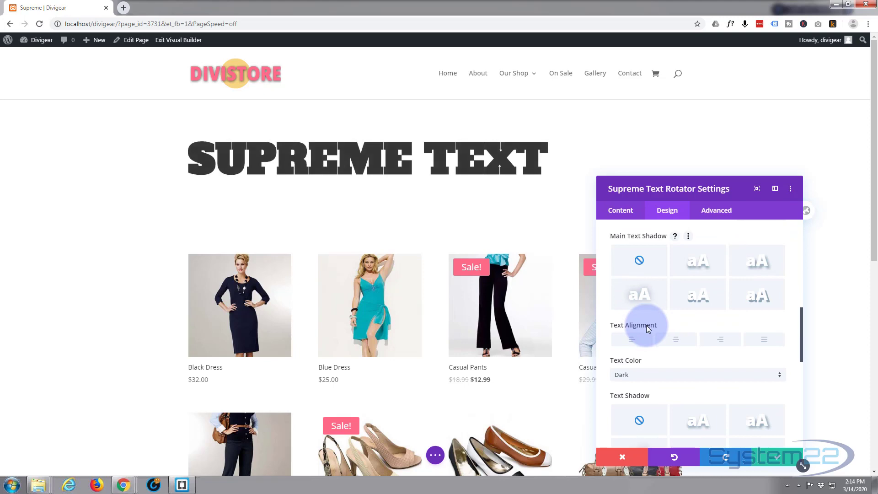
left_click(679, 342)
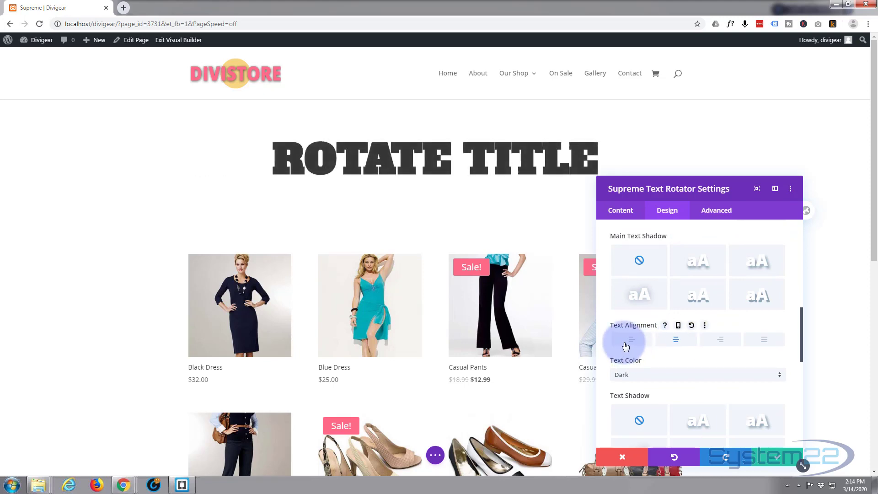
left_click(696, 275)
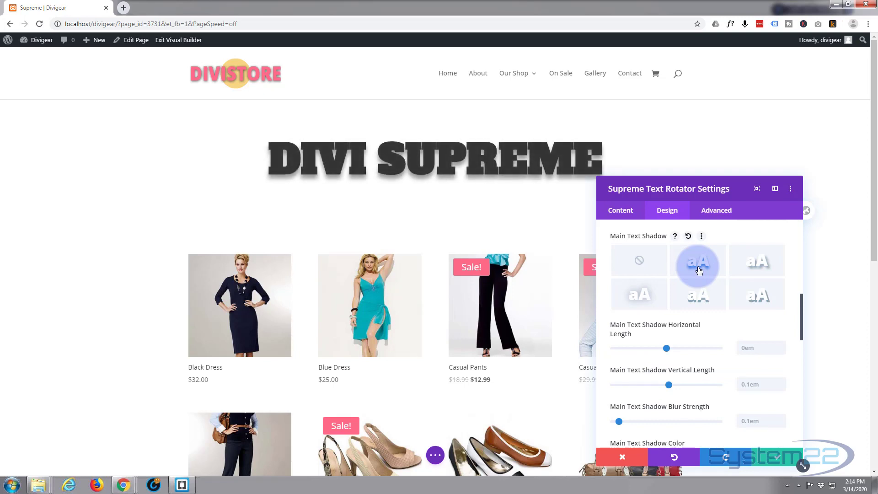
scroll(677, 298, "up", 4)
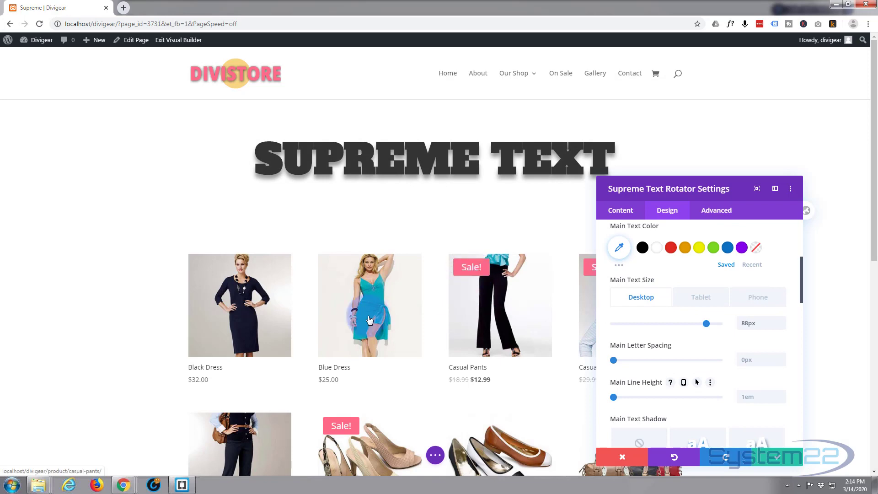
Set the text rotator's main text color to #ff6a88
scroll(681, 282, "up", 1)
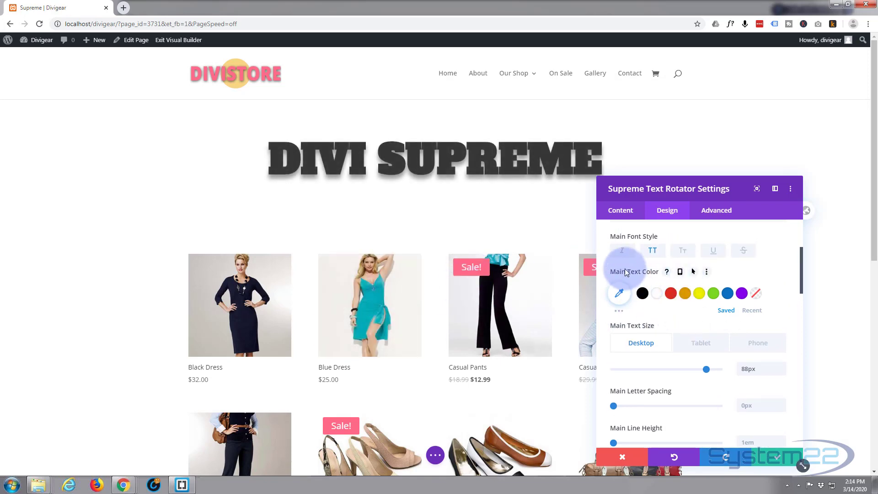
left_click(620, 296)
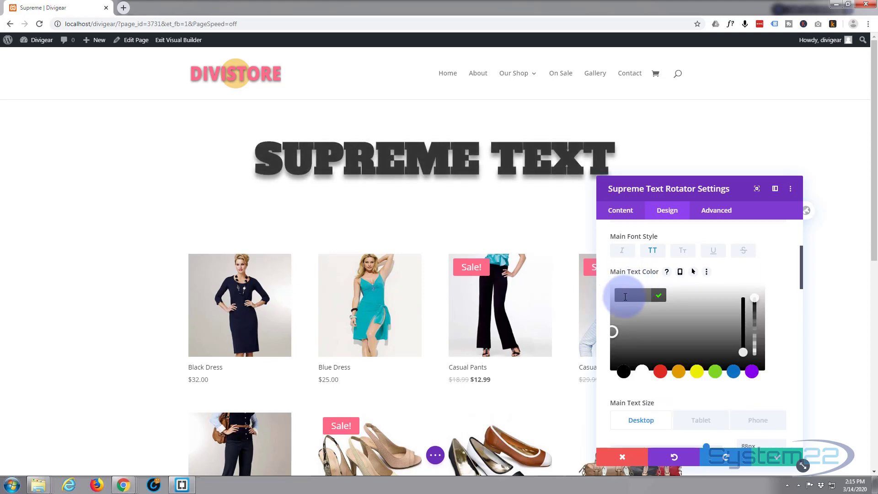
key("ctrl+v")
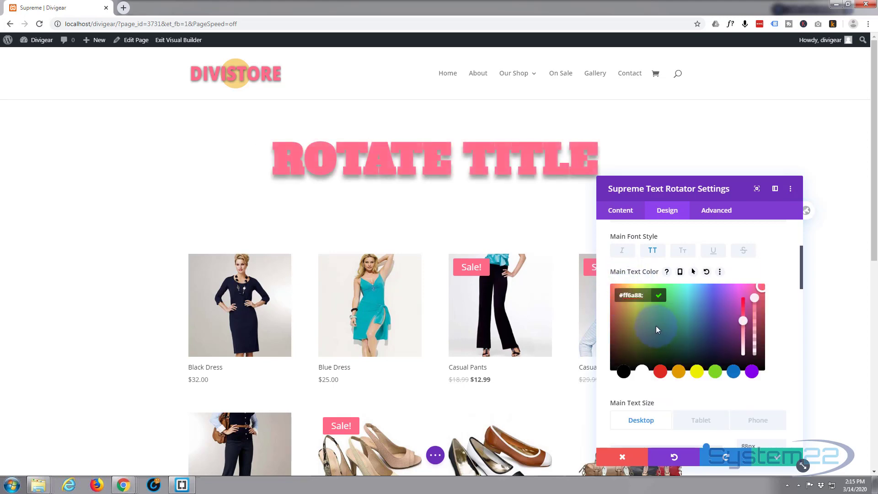
Increase the rotator's main letter spacing to 8px
scroll(656, 325, "down", 2)
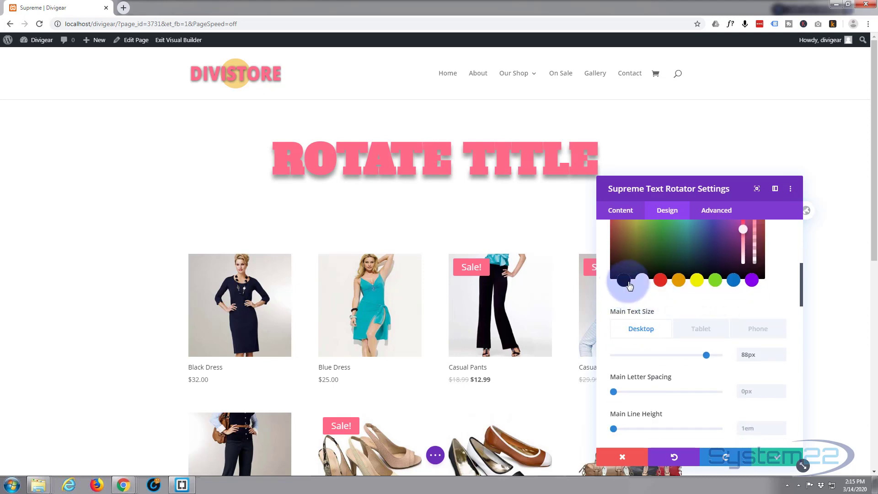
scroll(705, 292, "up", 1)
scroll(704, 297, "up", 1)
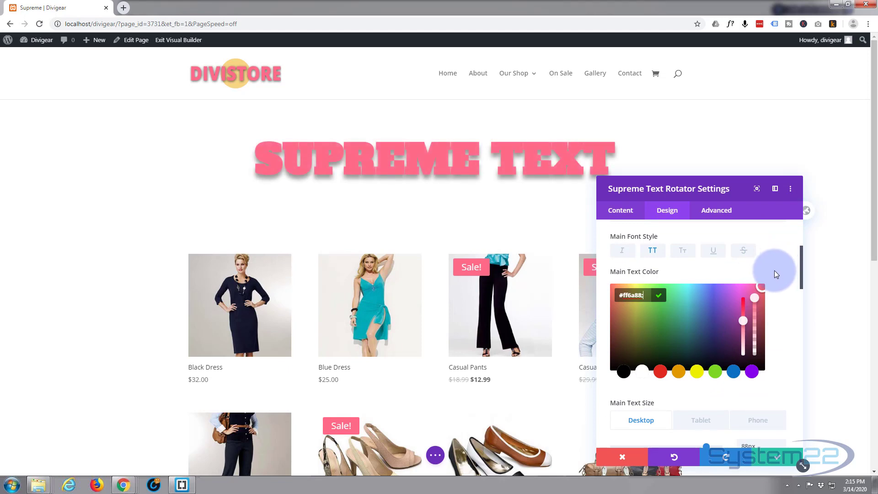
scroll(775, 270, "up", 1)
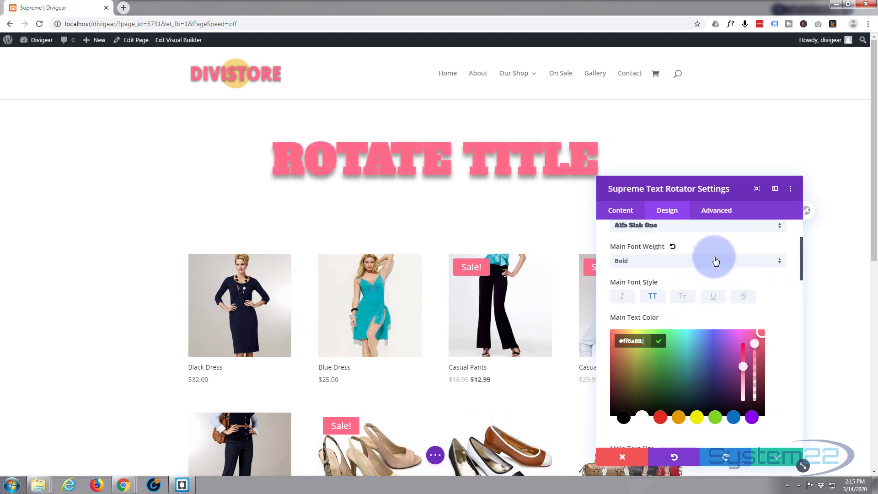
scroll(716, 261, "down", 3)
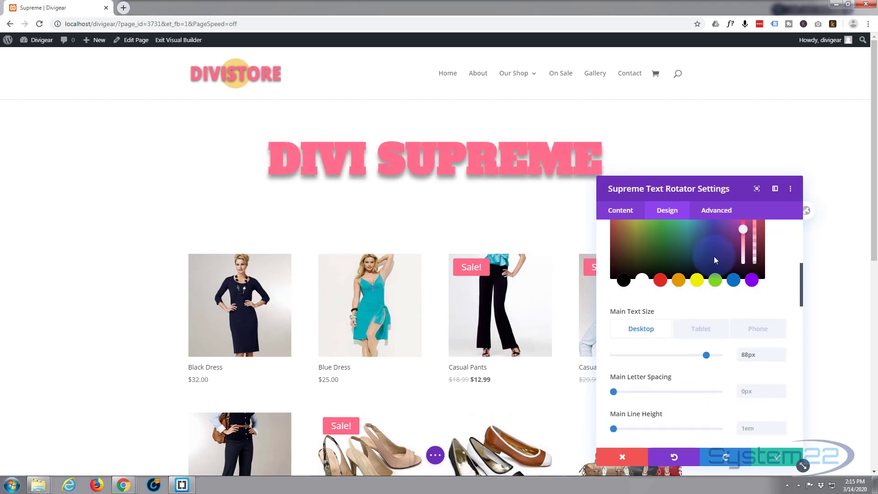
scroll(715, 257, "down", 1)
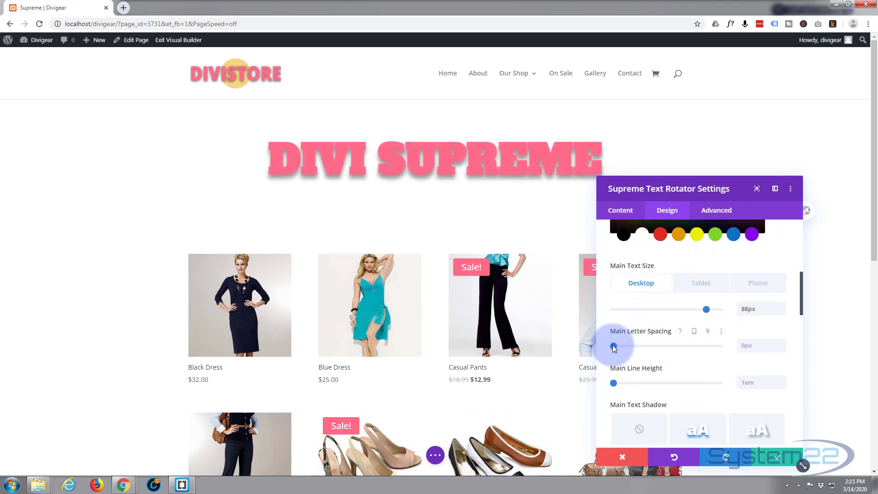
left_click_drag(613, 346, 622, 346)
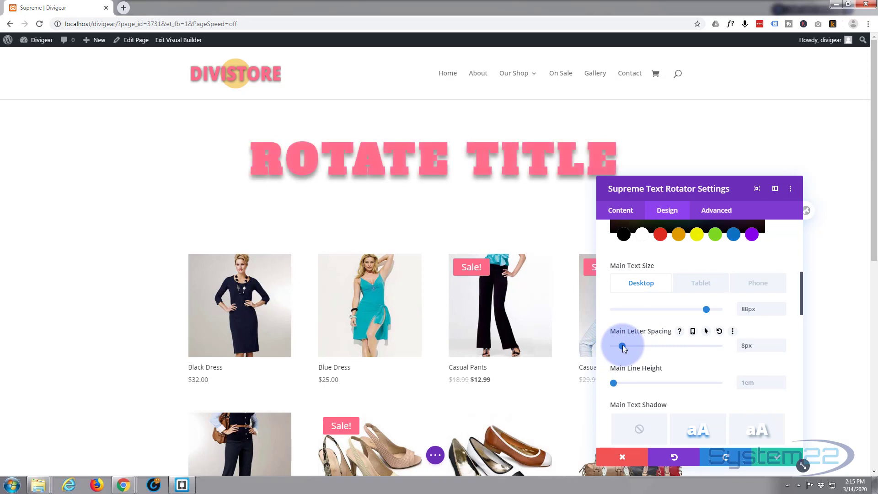
scroll(622, 346, "down", 2)
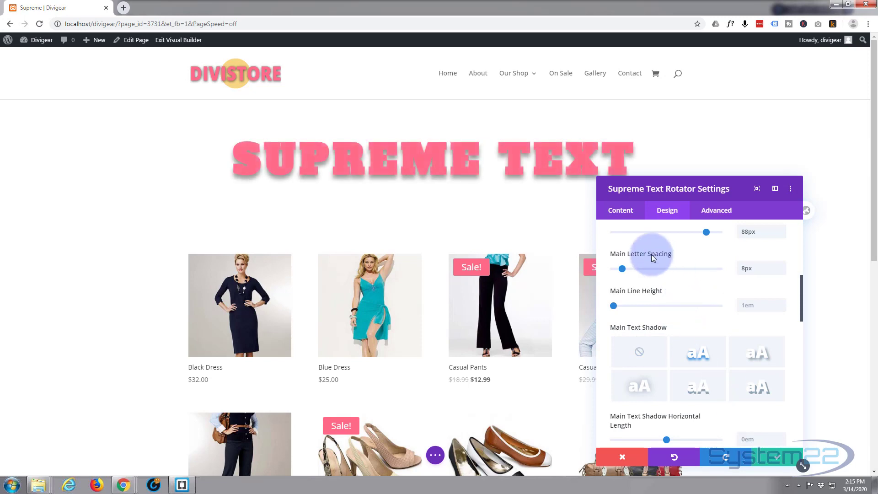
Set the rotator text's rotate speed to 4000ms and save the module settings
left_click(621, 211)
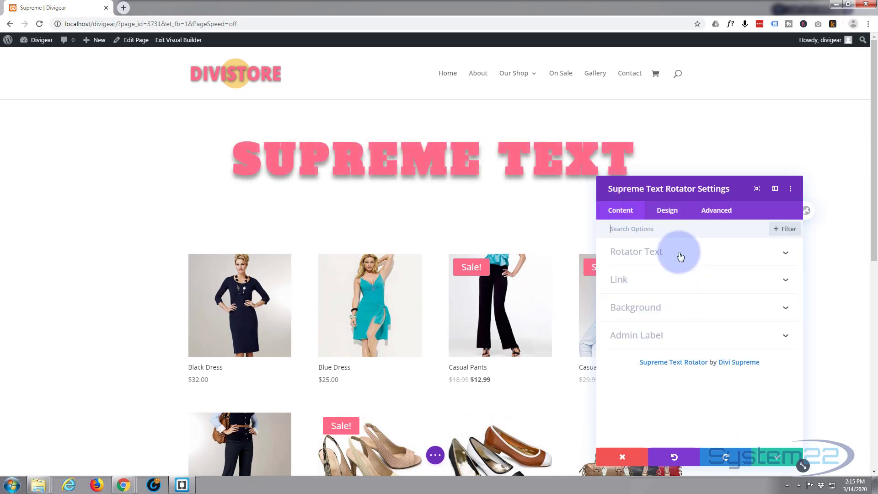
left_click(641, 260)
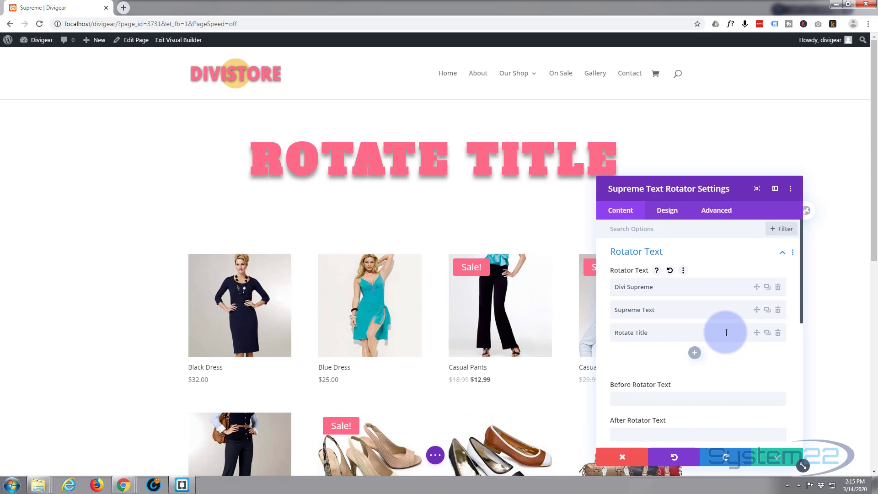
scroll(727, 332, "down", 2)
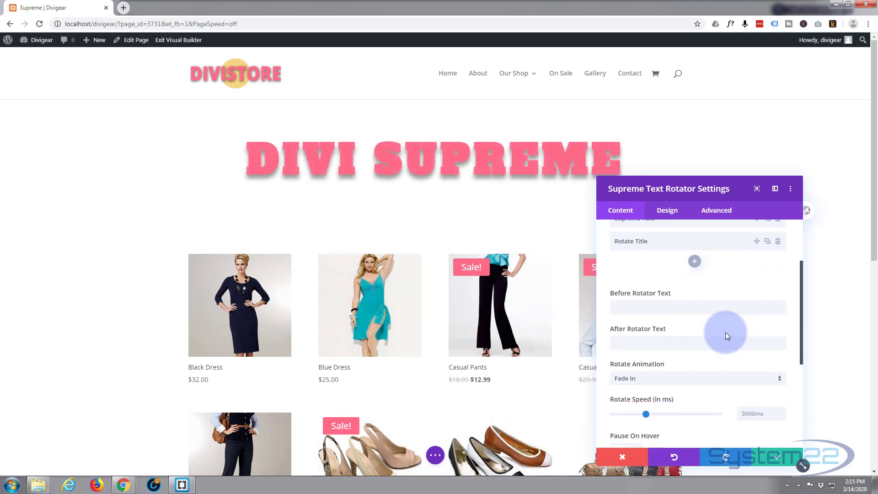
scroll(726, 332, "down", 1)
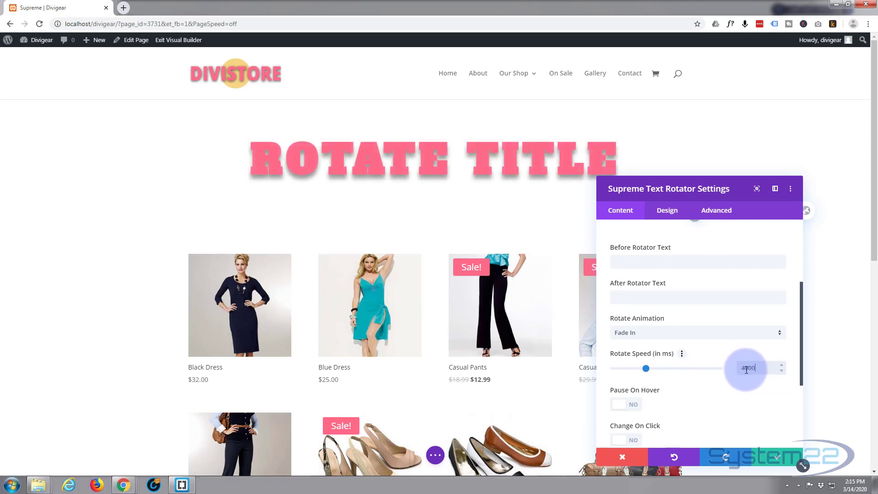
type("ms")
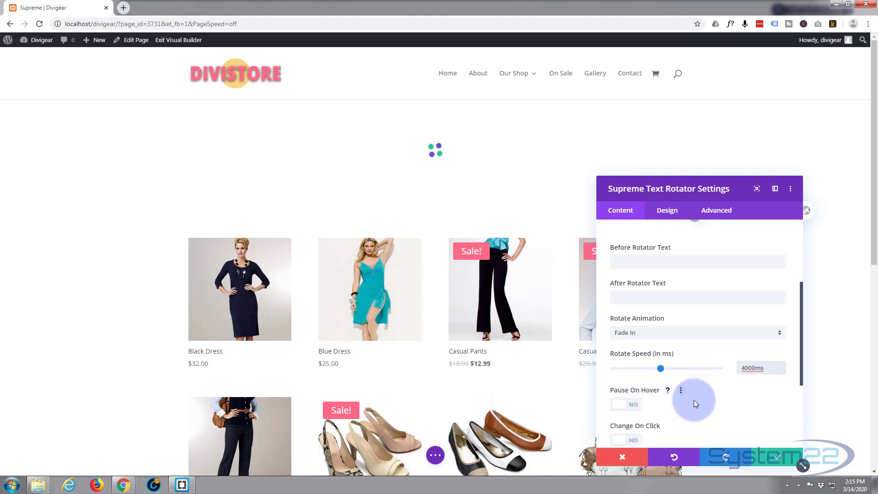
scroll(699, 401, "down", 1)
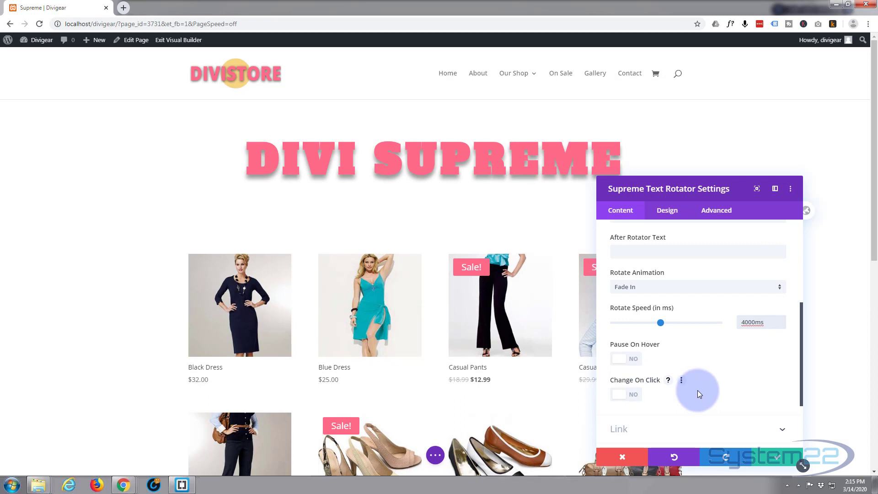
scroll(698, 393, "up", 1)
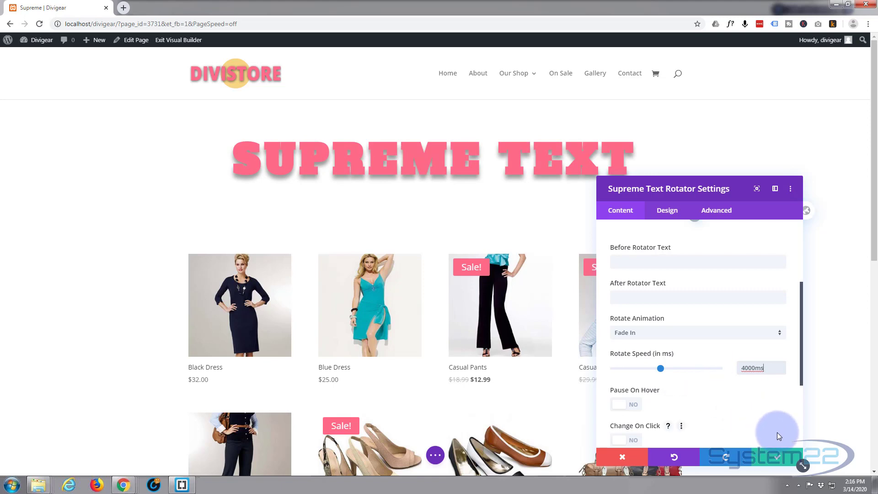
left_click(780, 462)
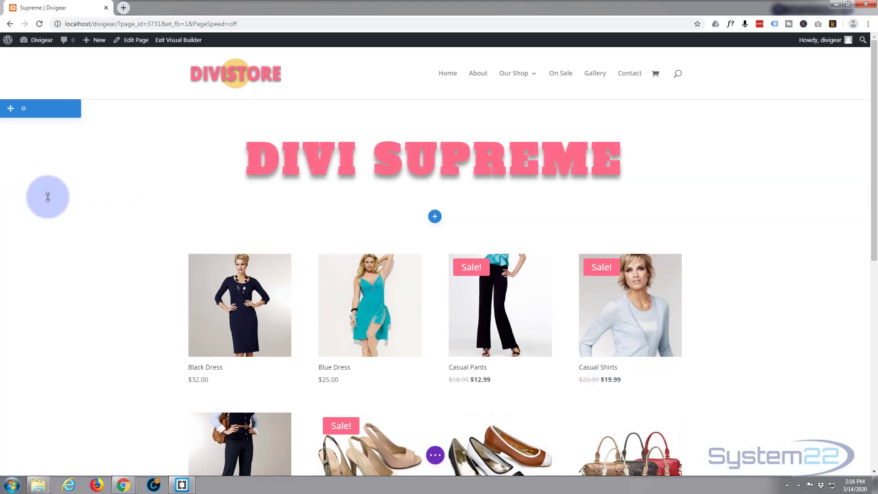
Add the media library image fashion-01.jpg as the background of the section containing the rotator
left_click(24, 110)
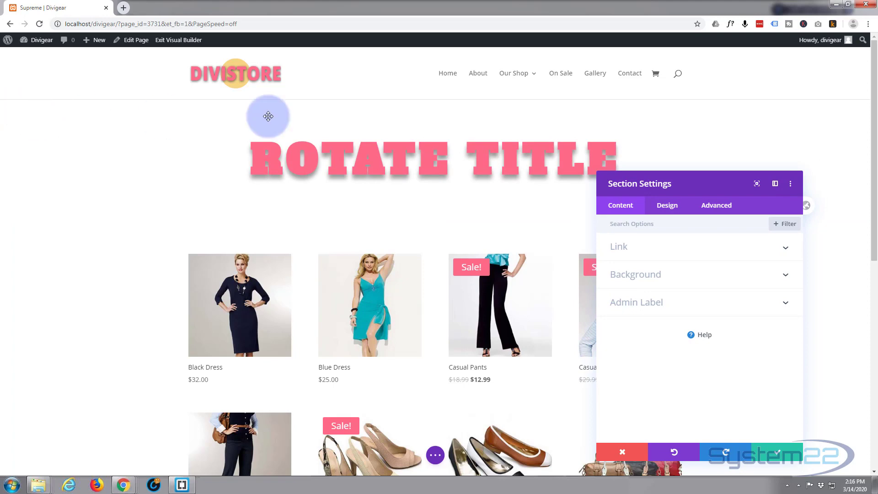
left_click(685, 284)
left_click(721, 267)
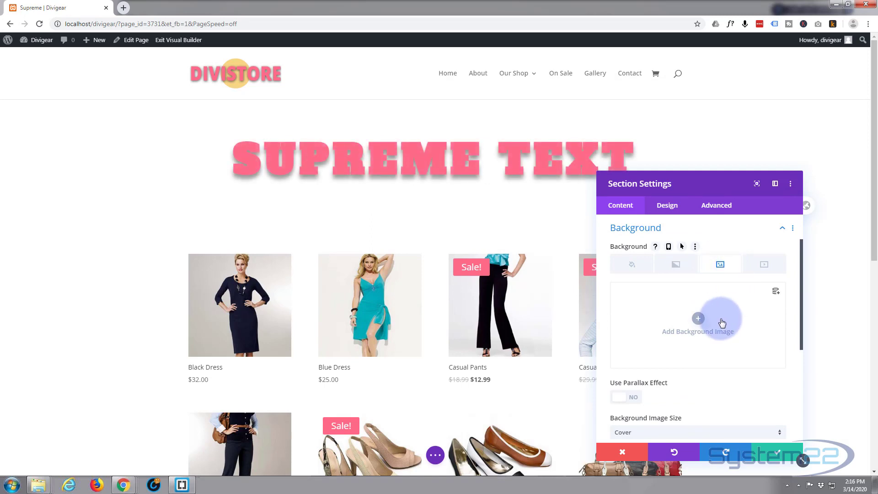
left_click(700, 320)
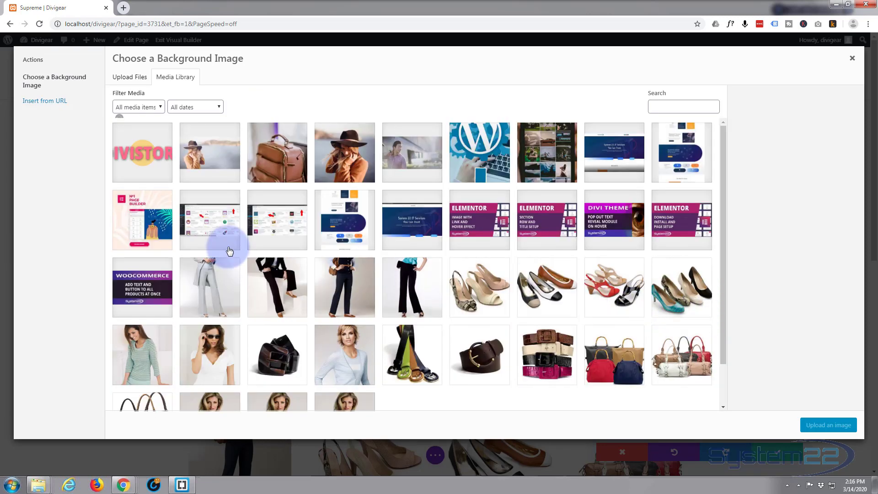
left_click(205, 149)
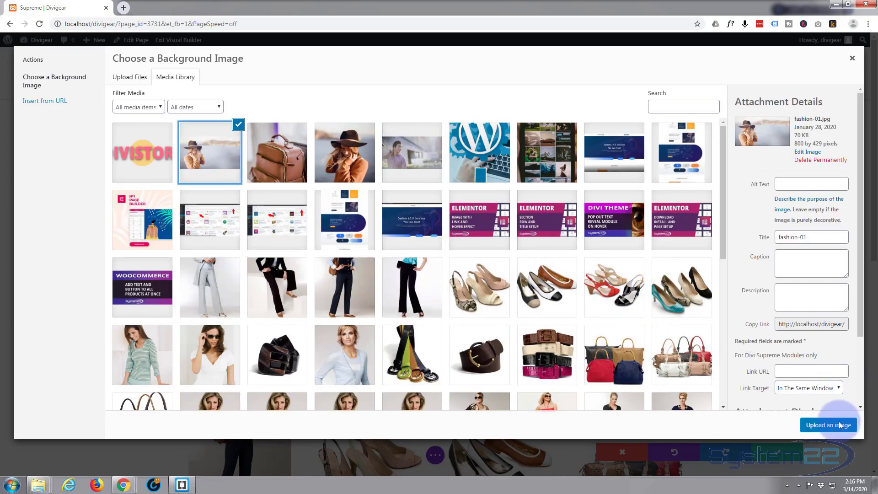
left_click(822, 427)
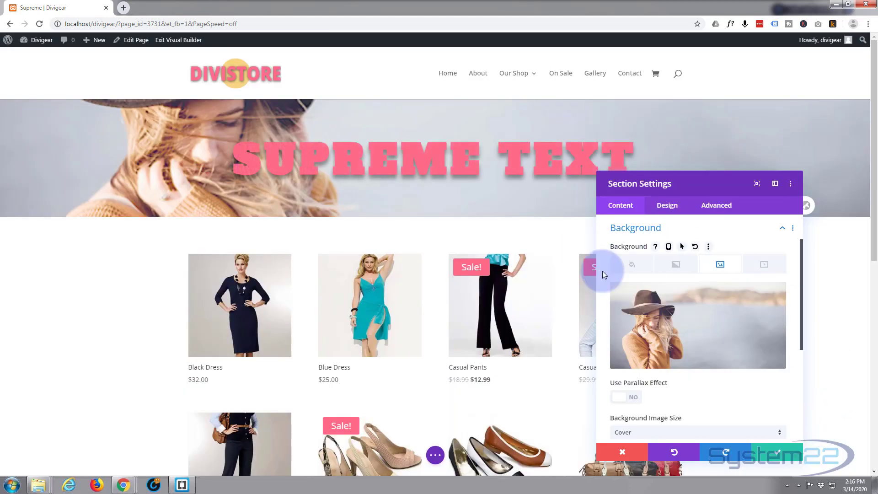
Give the section a #ff6a88 background color and expand the saved color swatches
mouse_move(679, 296)
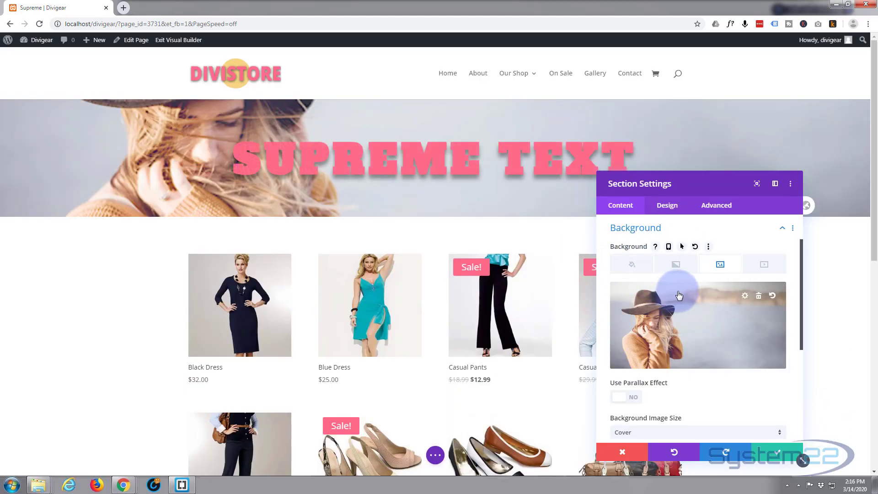
left_click(630, 265)
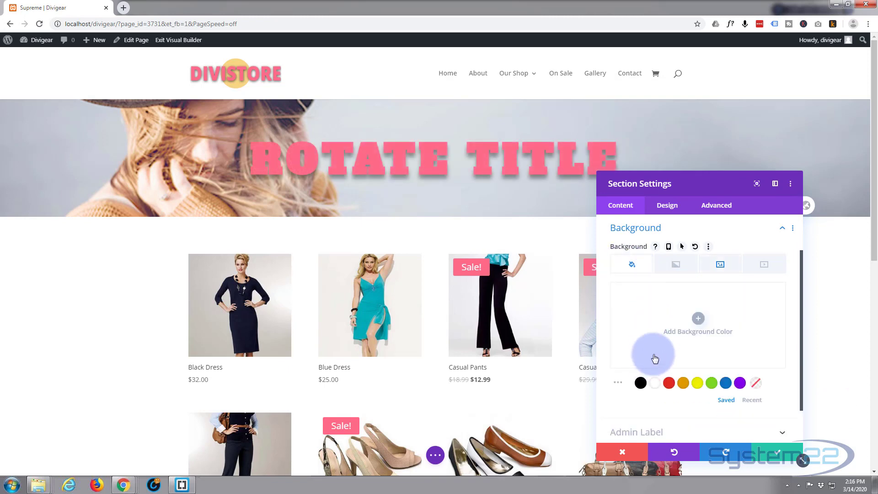
left_click(695, 317)
left_click(620, 293)
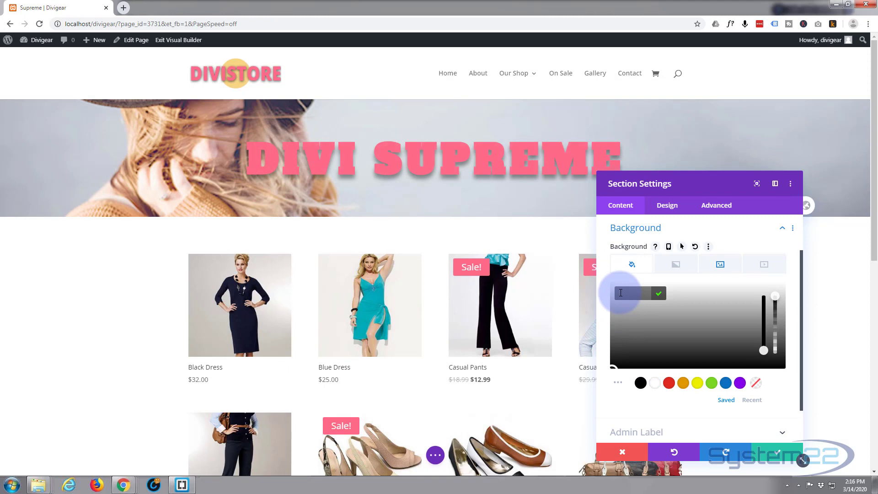
type("#ff6a88")
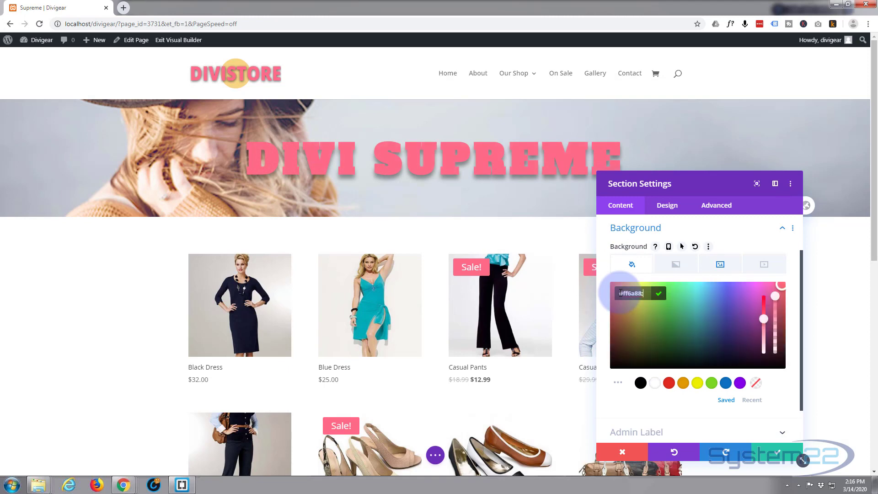
left_click(619, 386)
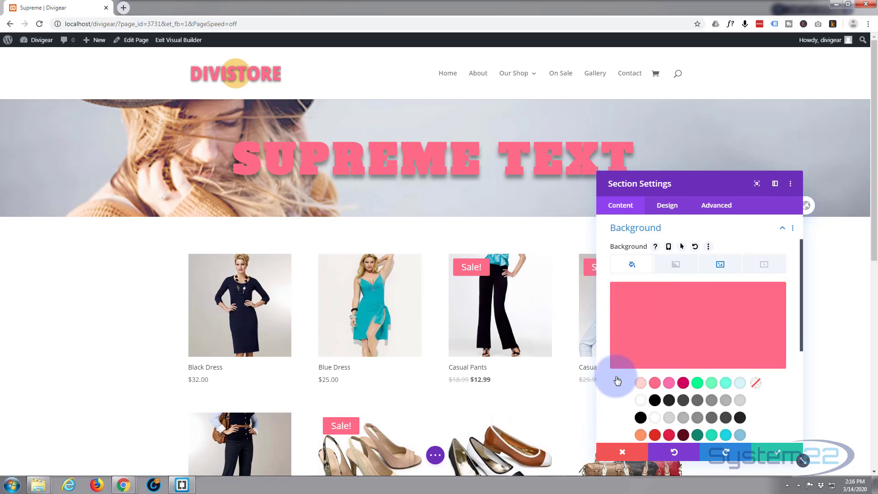
scroll(618, 382, "down", 3)
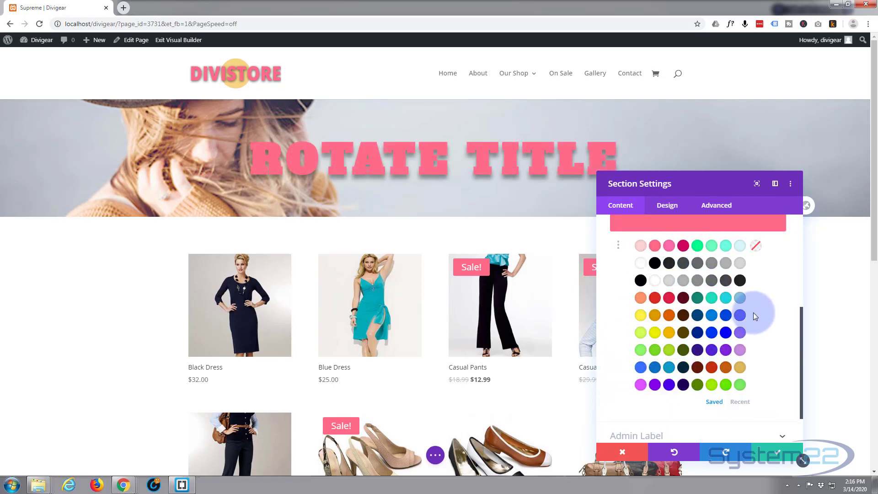
scroll(672, 303, "up", 4)
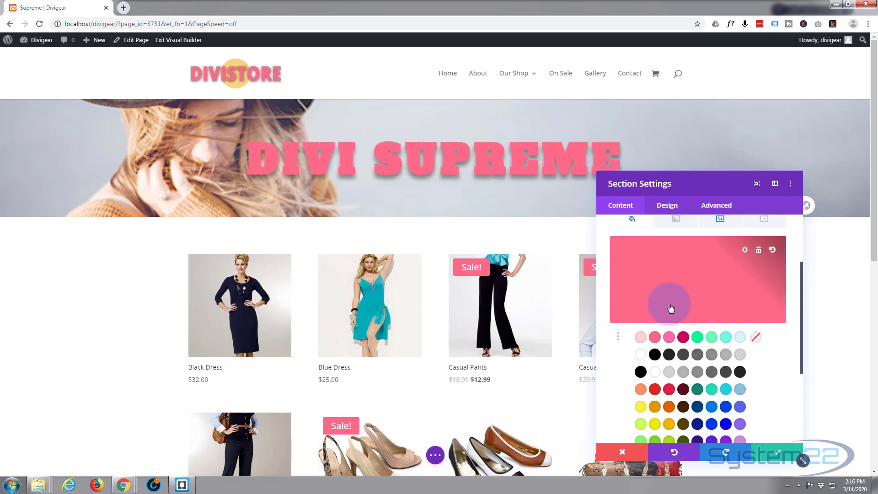
left_click(671, 309)
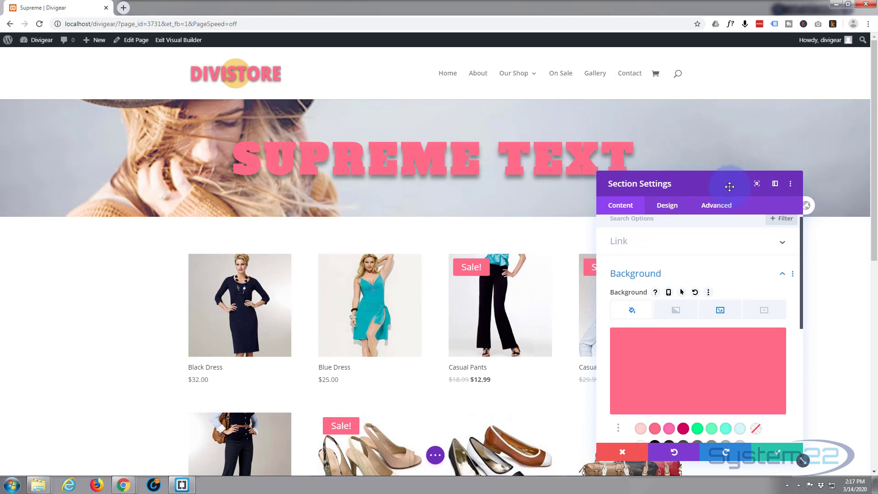
Try the Multiply blend on the section's background image, and set the image blend to Screen
left_click_drag(729, 186, 781, 191)
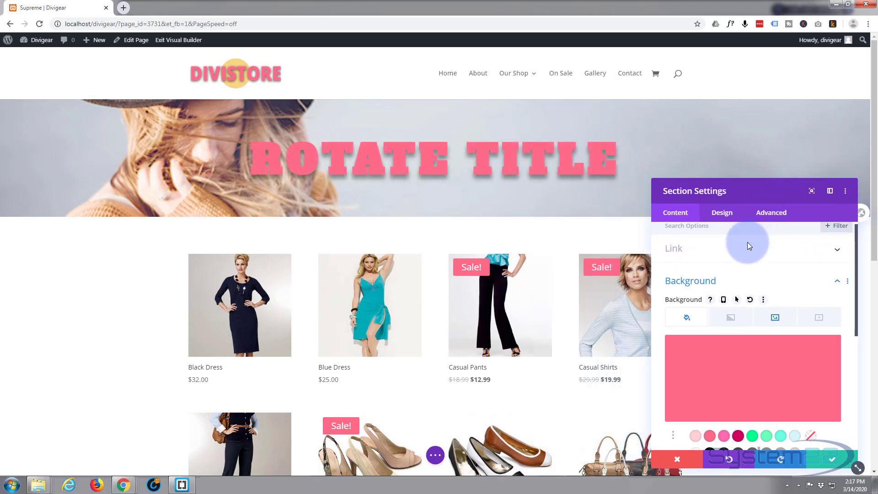
scroll(748, 242, "down", 1)
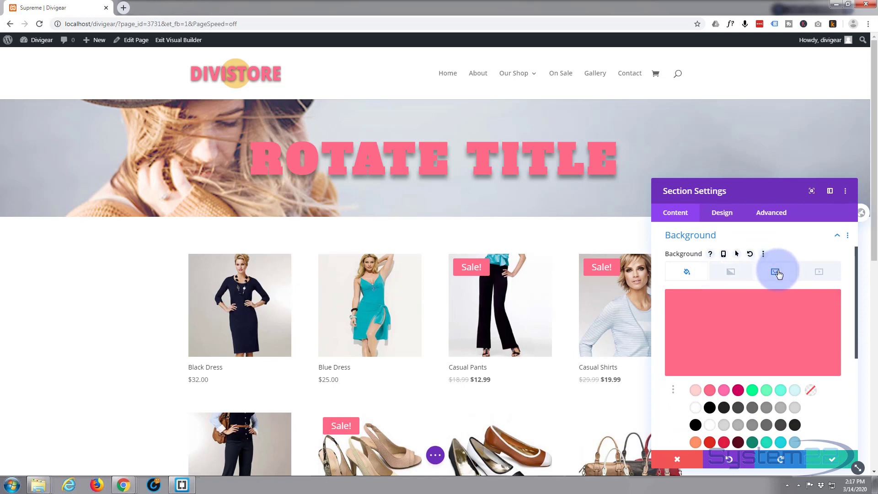
left_click(778, 273)
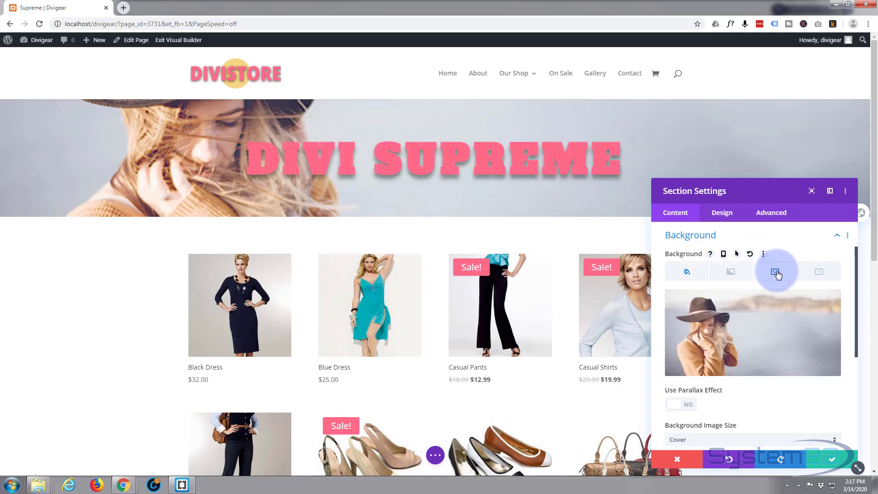
scroll(770, 289, "down", 3)
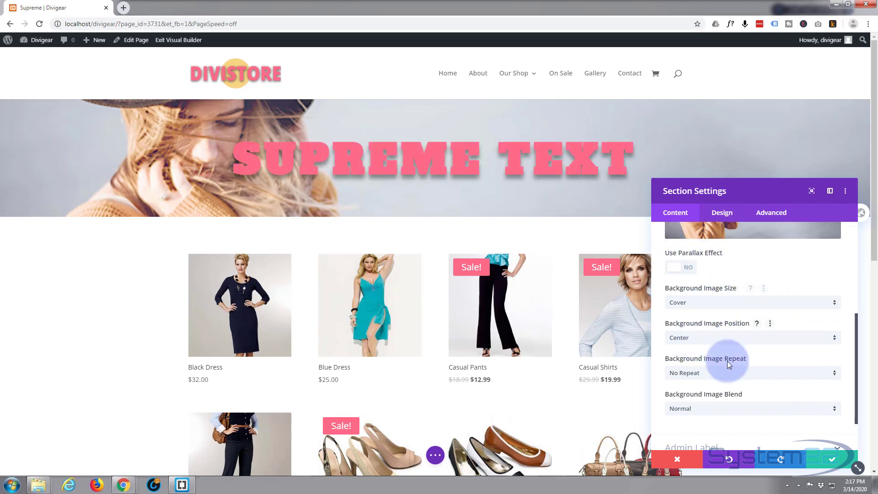
scroll(728, 334, "down", 2)
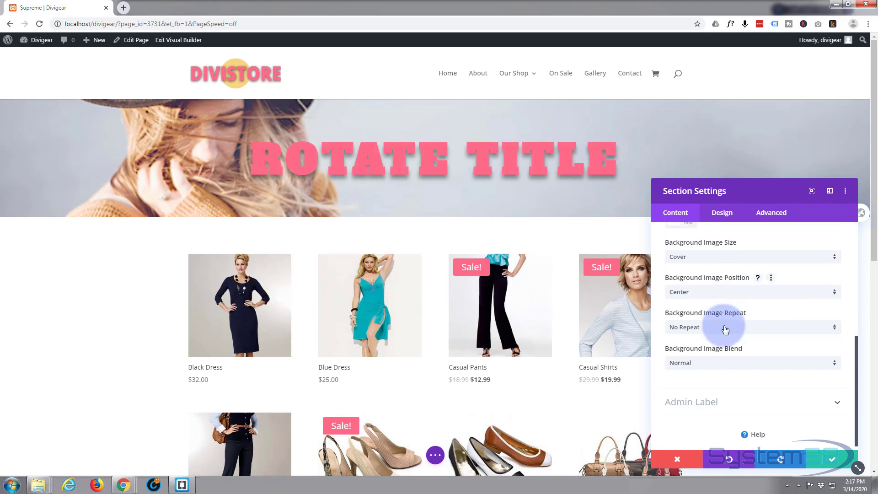
left_click(728, 360)
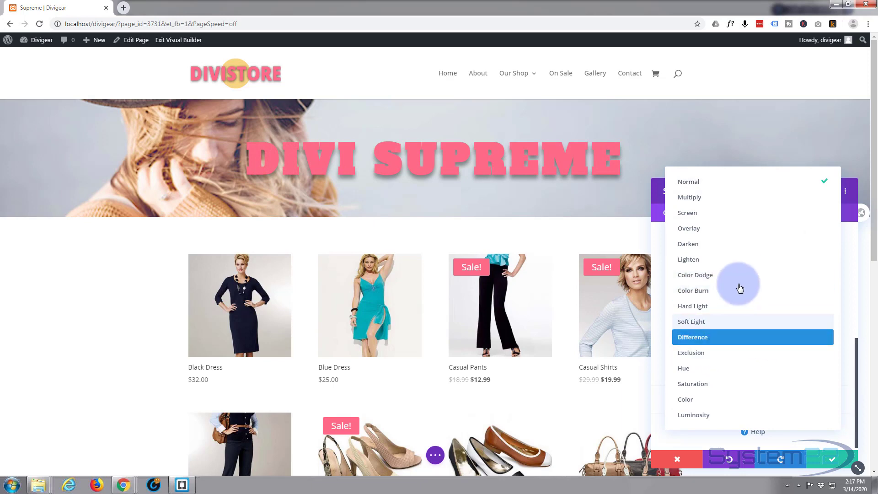
left_click(659, 390)
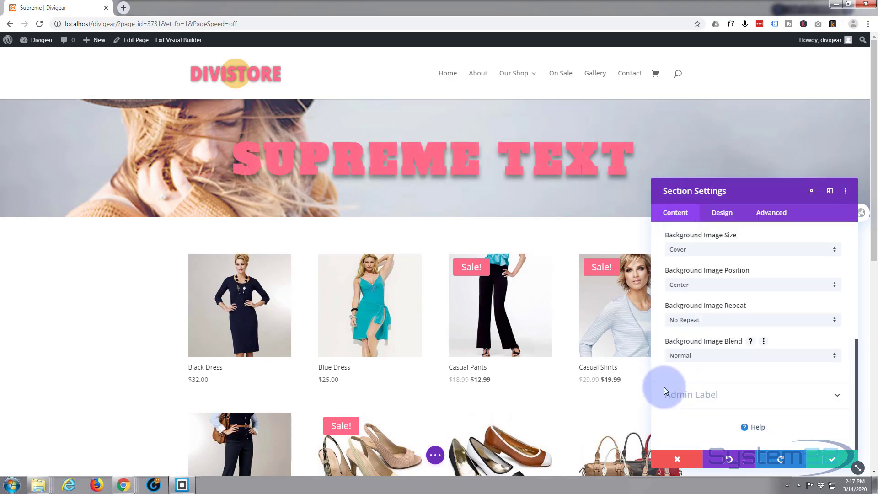
left_click(697, 361)
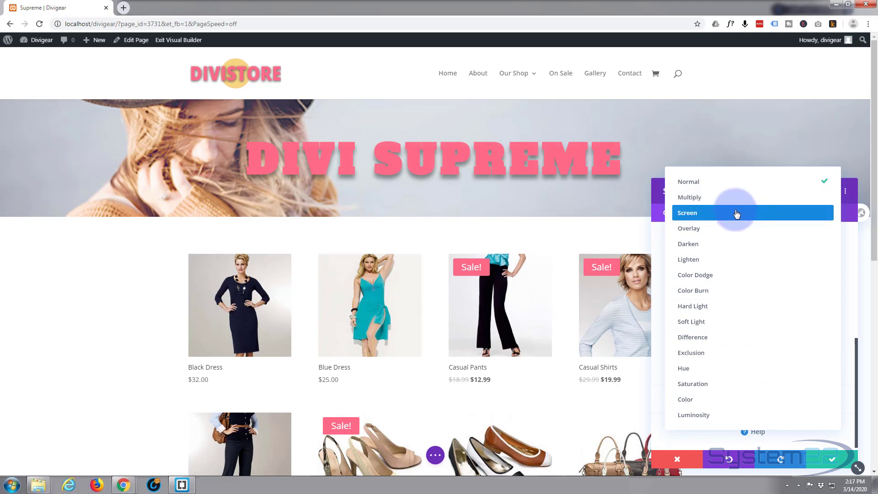
left_click(711, 203)
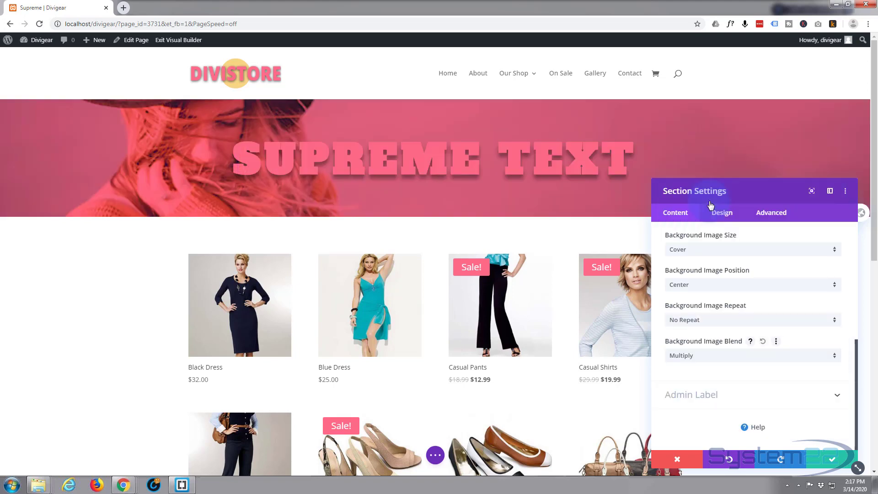
left_click(737, 357)
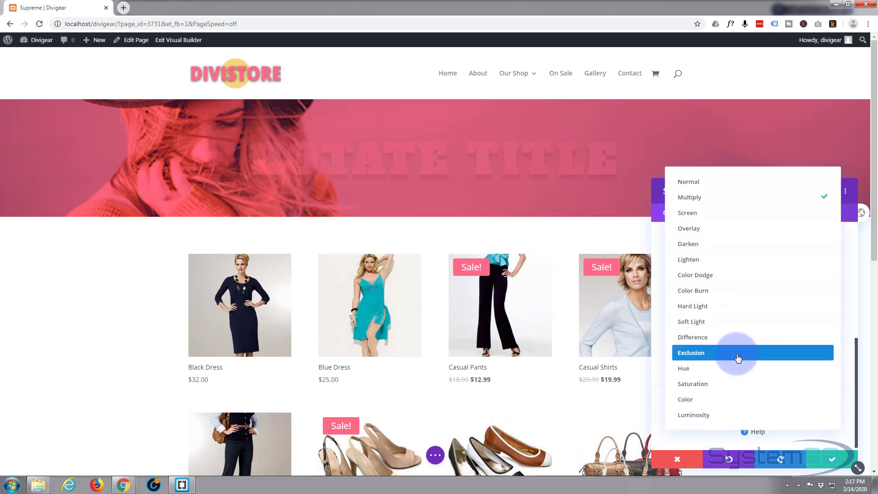
left_click(716, 213)
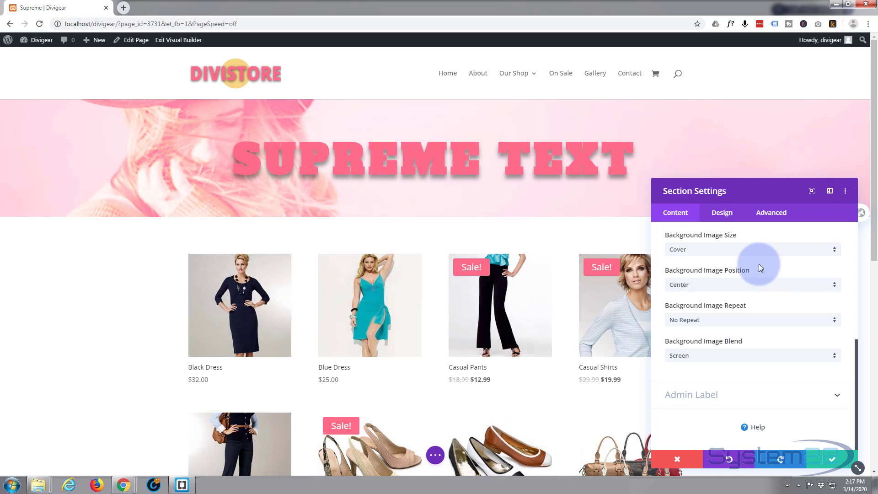
Try the Difference, Saturation and Luminosity blends on the section's background image, and return the blend to Screen
left_click(742, 356)
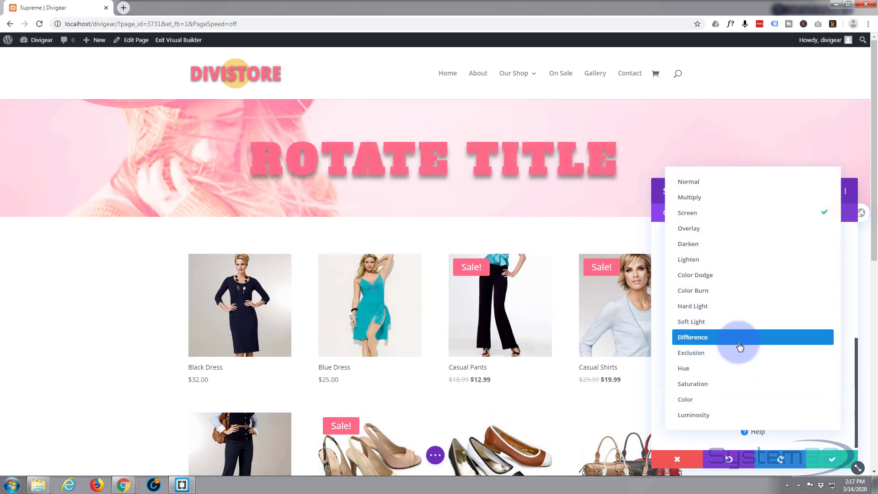
left_click(740, 339)
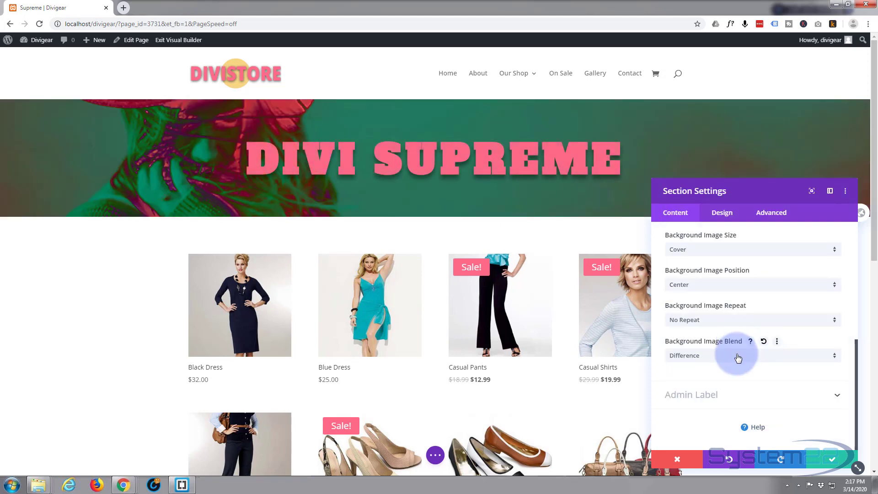
left_click(737, 357)
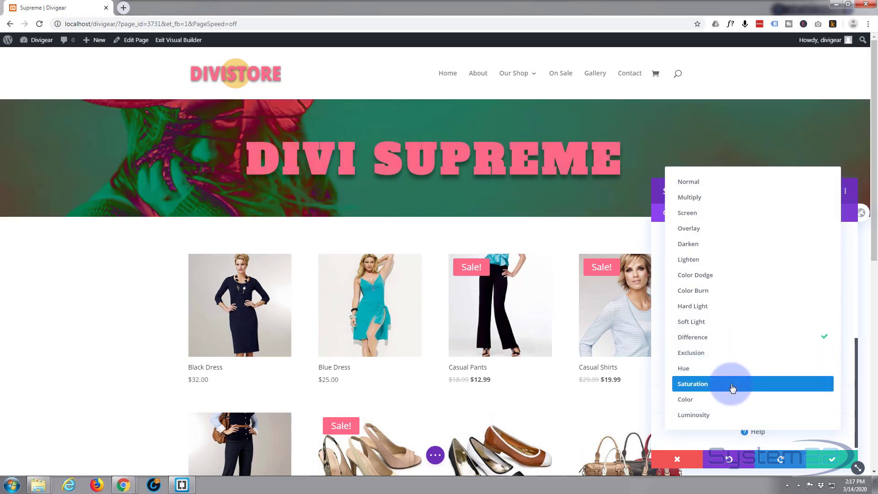
left_click(733, 386)
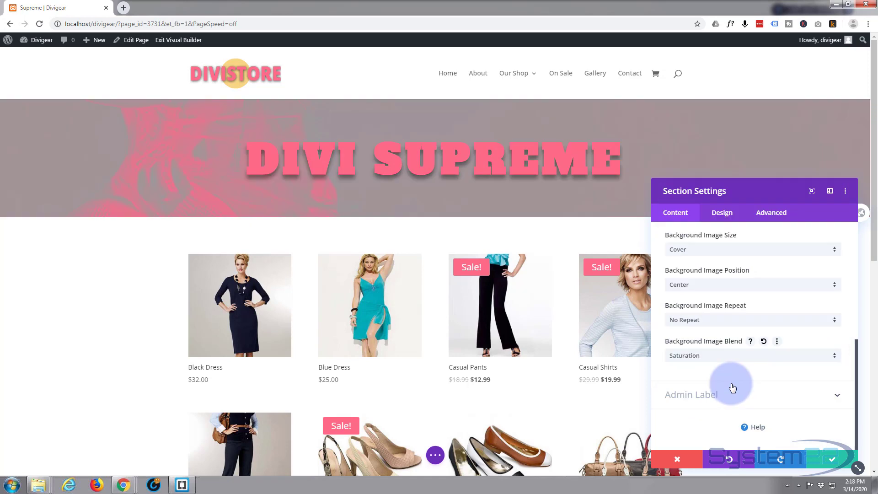
left_click(717, 358)
left_click(719, 409)
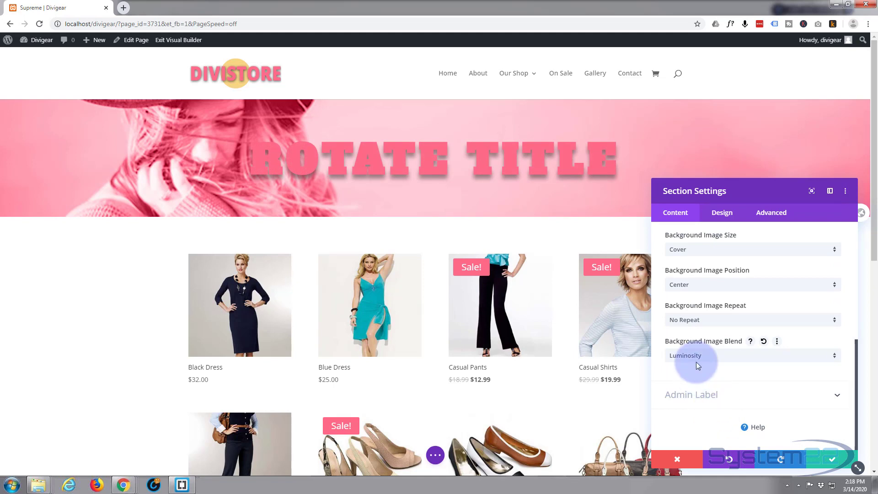
left_click(728, 357)
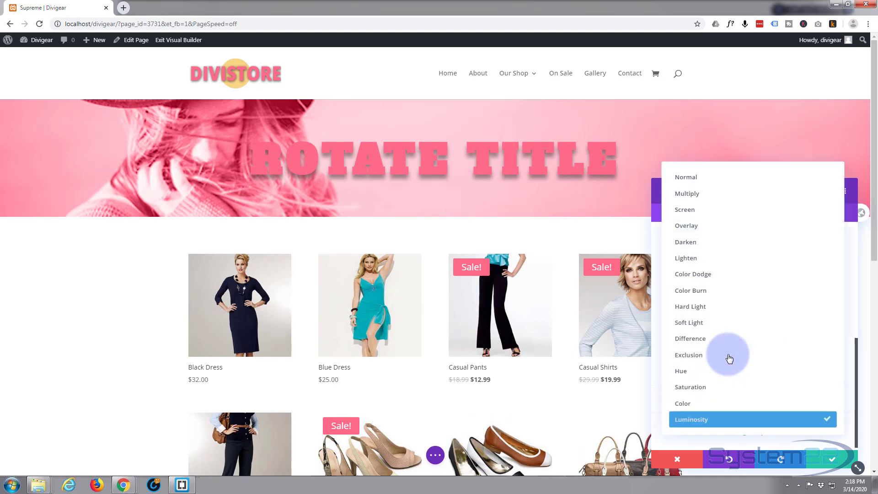
left_click(722, 213)
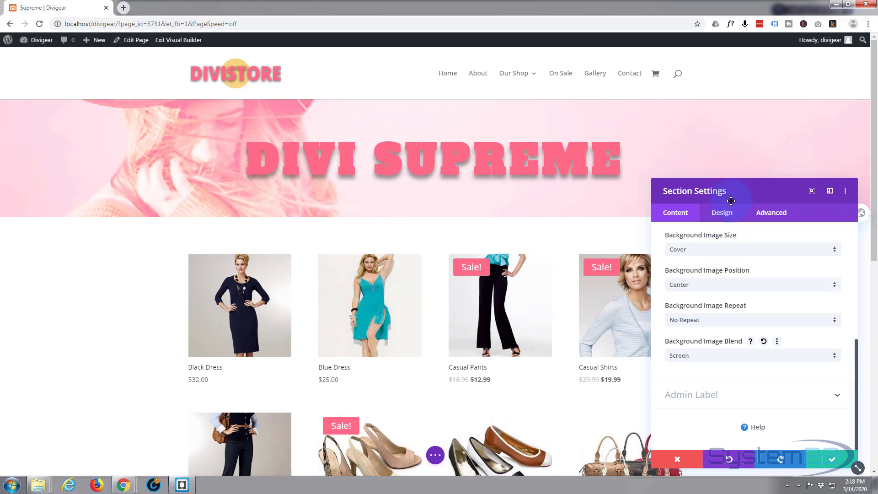
Give the section the bottom-edge box shadow preset with 12px vertical position and 18px blur, and save the section settings
left_click(729, 214)
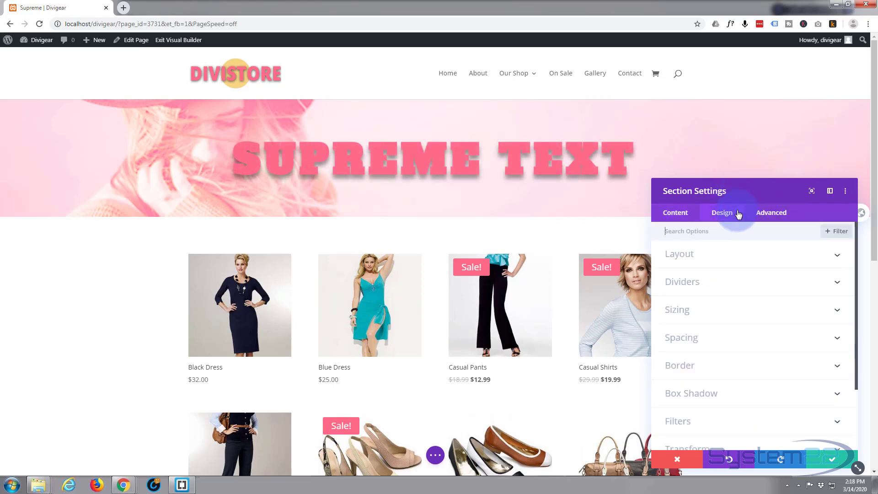
scroll(723, 306, "down", 2)
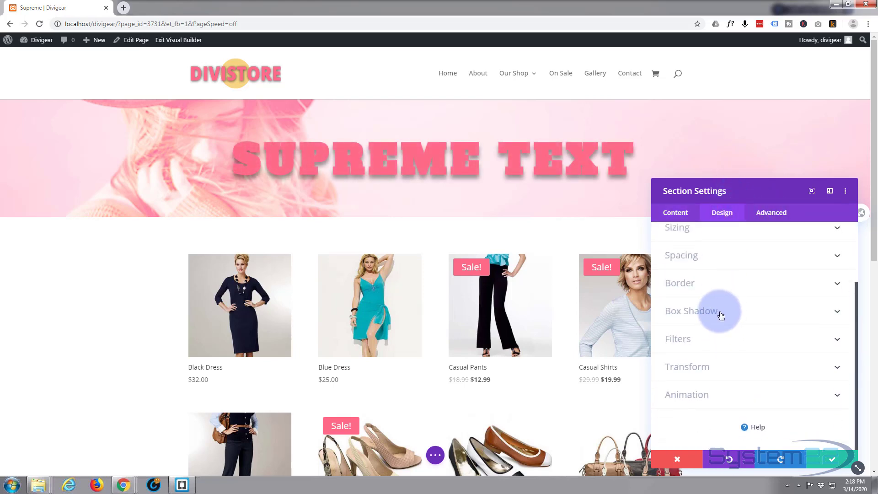
left_click(722, 319)
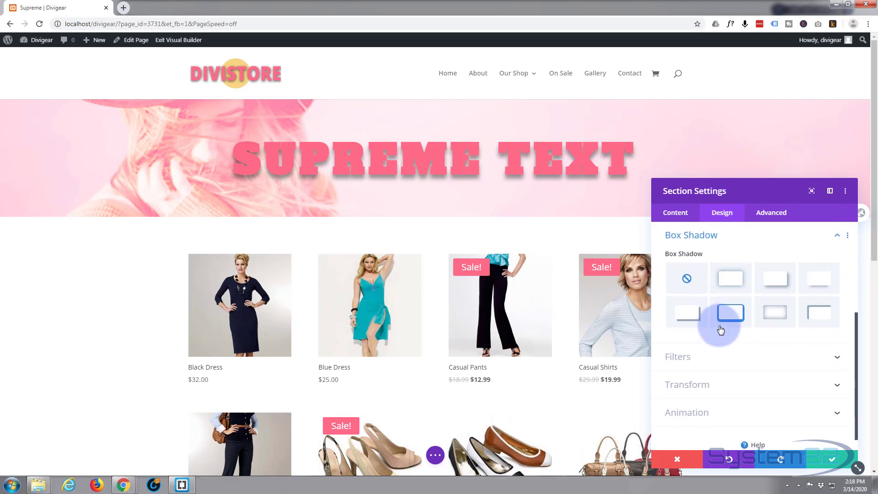
left_click(816, 286)
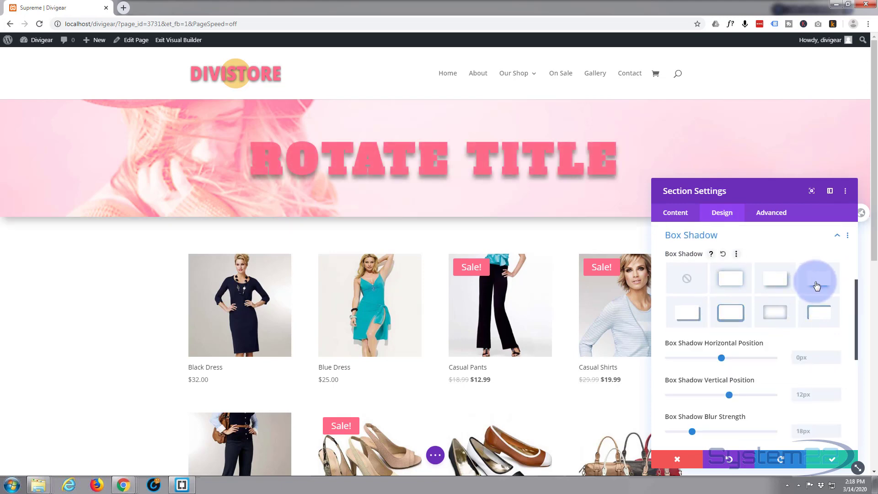
left_click(833, 459)
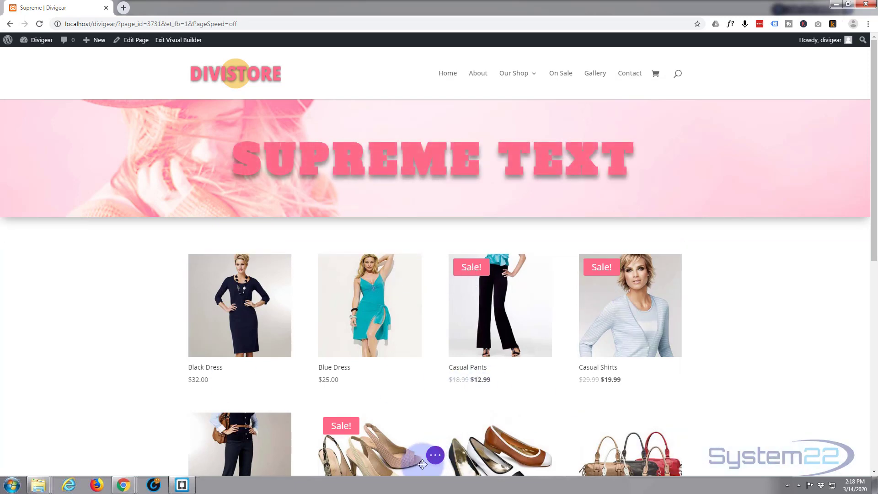
Save the page as a draft and exit the Visual Builder
left_click(435, 455)
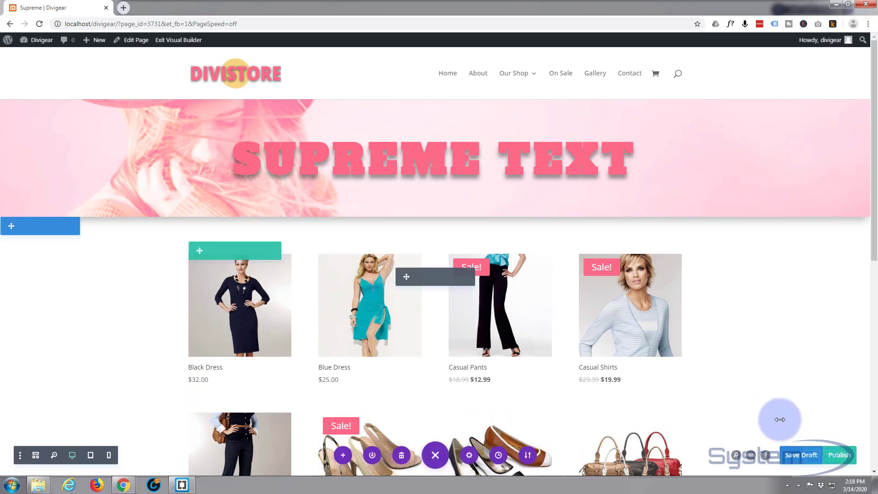
left_click(799, 456)
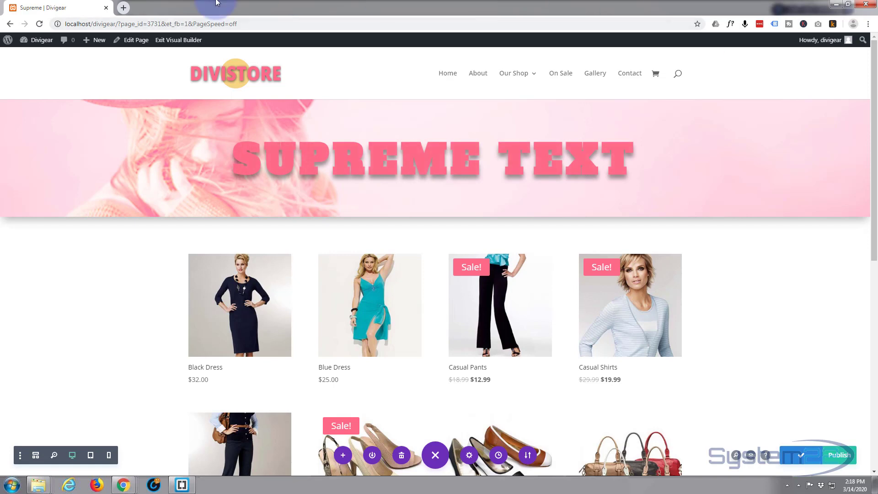
left_click(182, 42)
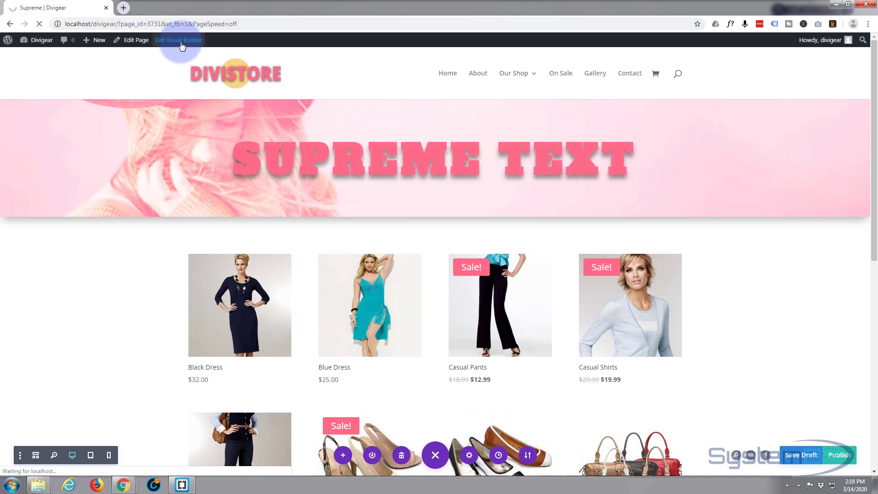